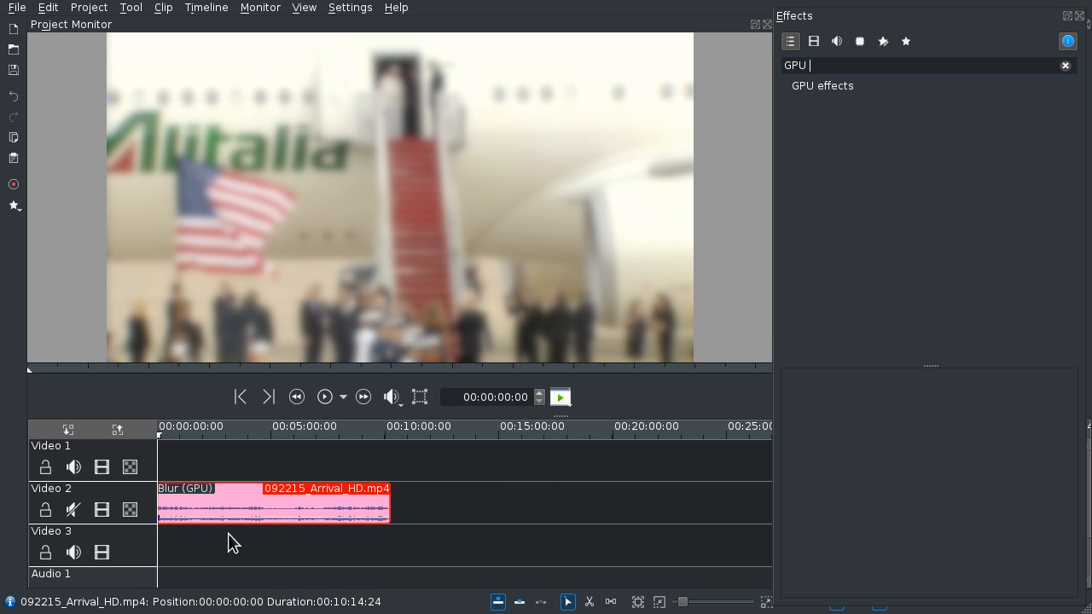
# Step: Filter the effects list by GPU and start playback of the blurred clip
pyautogui.press('BackSpace')
pyautogui.click(175, 540)
pyautogui.press('space')
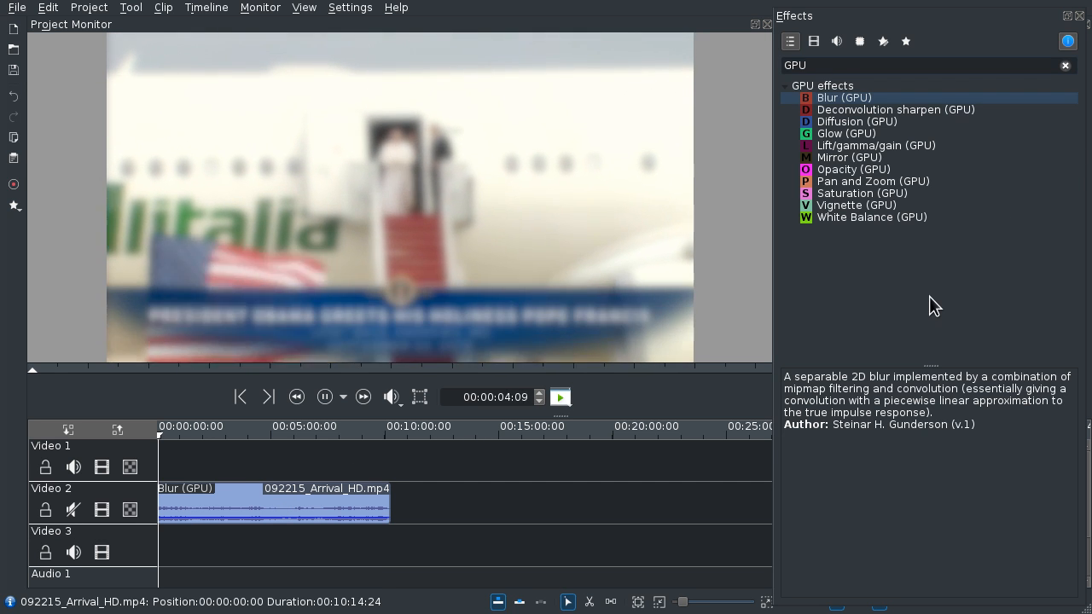
pyautogui.write('<<<<<<<')
pyautogui.press('BackSpace')
pyautogui.press('BackSpace')
pyautogui.press('BackSpace')
pyautogui.press('BackSpace')
pyautogui.press('BackSpace')
pyautogui.press('BackSpace')
pyautogui.press('BackSpace')
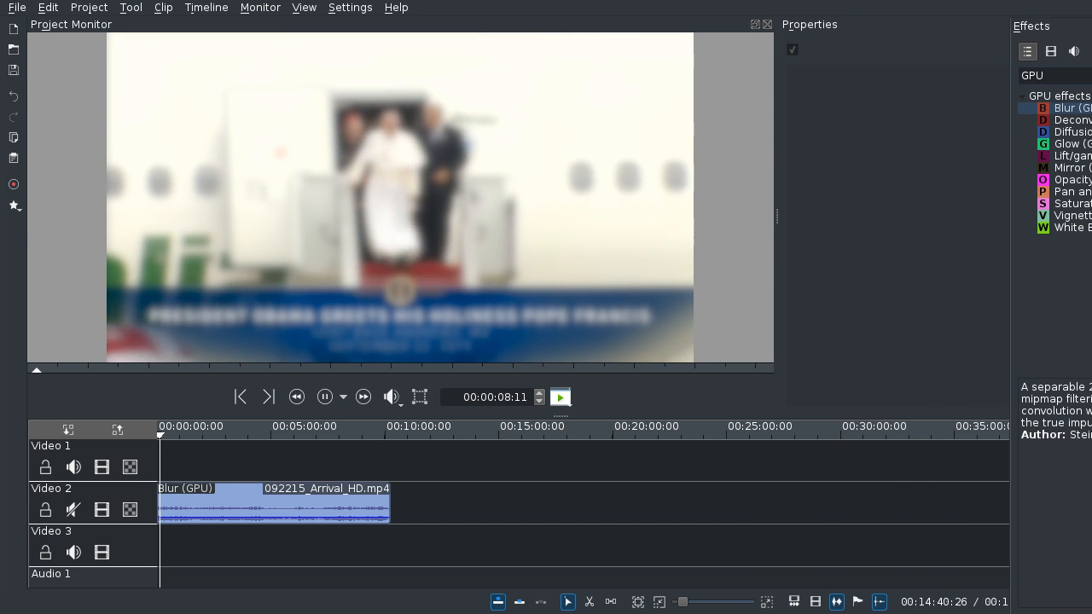
# Step: Select the 092215_Arrival_HD.mp4 clip on Video 2 and set its Blur (GPU) radius to 133
pyautogui.click(310, 495)
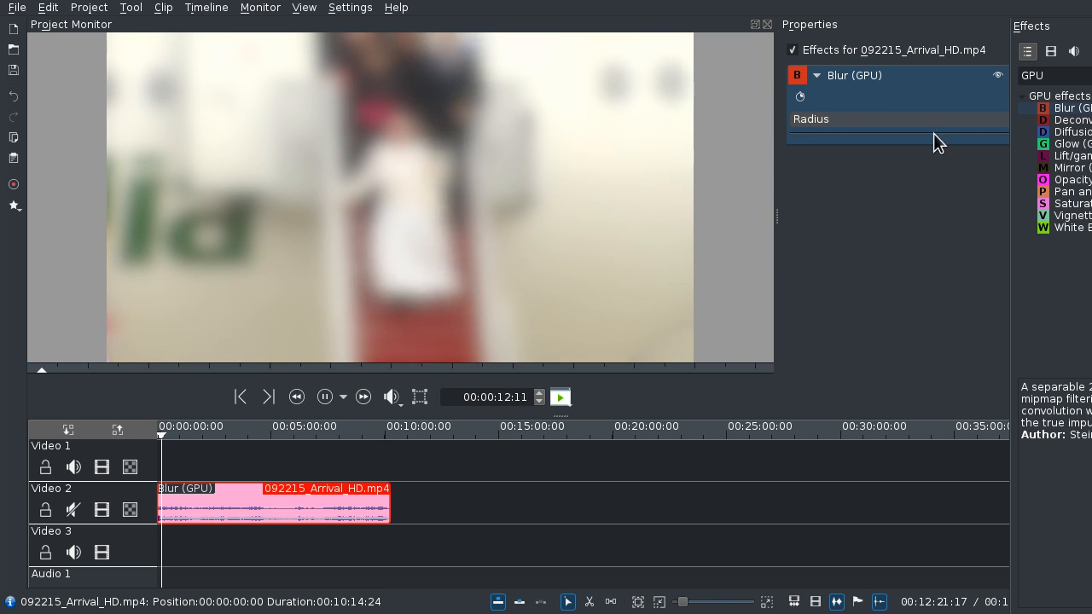
pyautogui.moveTo(1089, 225); pyautogui.dragTo(874, 213)
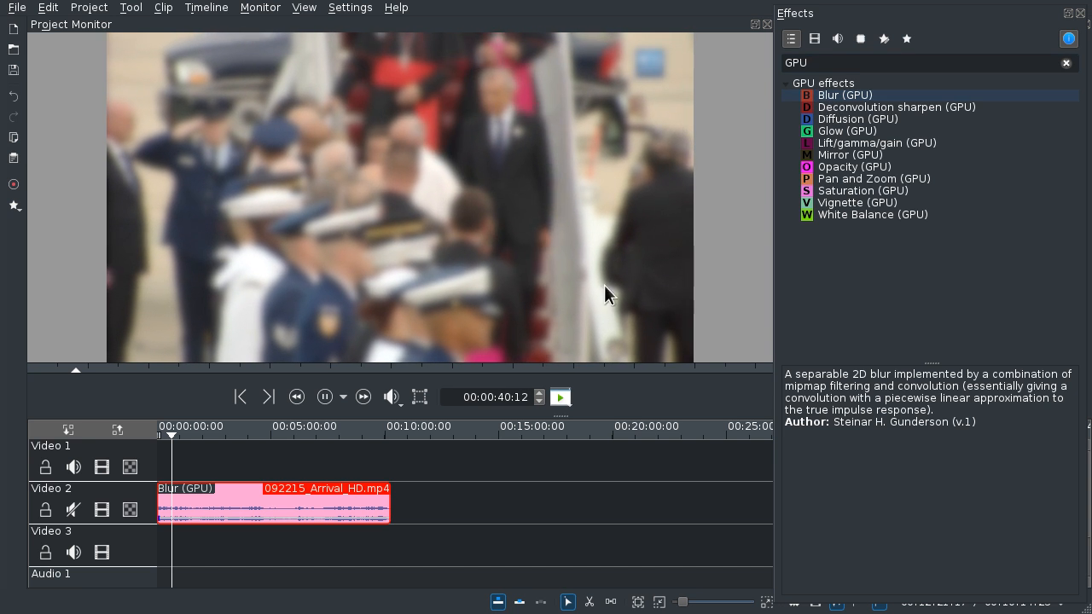
pyautogui.moveTo(1012, 252); pyautogui.dragTo(726, 264)
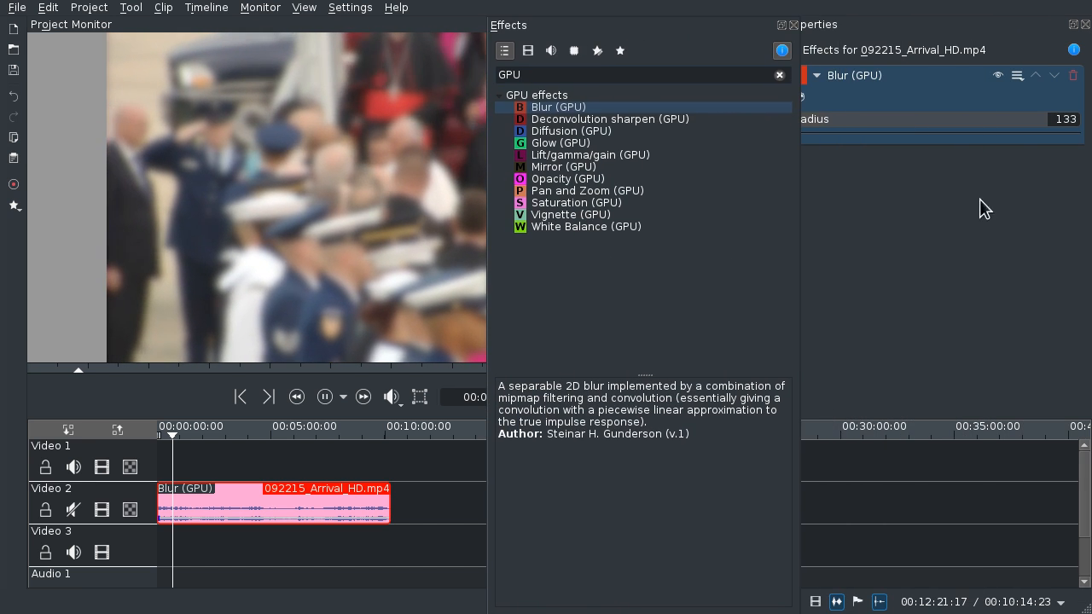
# Step: Replace the clip's Blur (GPU) effect with Deconvolution sharpen (GPU), keeping its settings in view
pyautogui.click(1073, 76)
pyautogui.moveTo(640, 215); pyautogui.dragTo(1056, 203)
pyautogui.moveTo(993, 108); pyautogui.dragTo(828, 151)
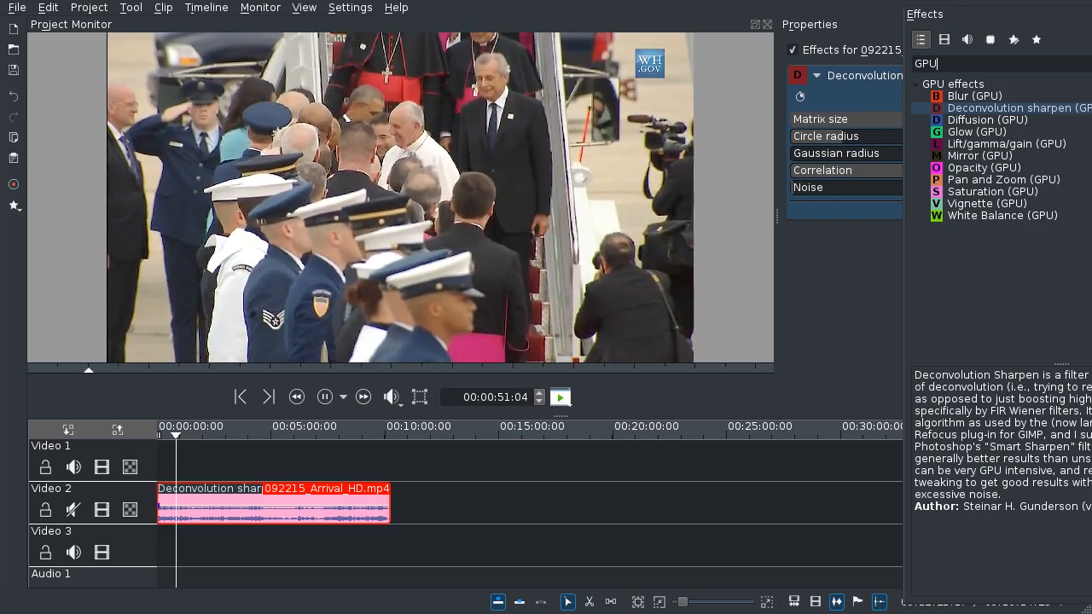
pyautogui.moveTo(973, 182); pyautogui.dragTo(981, 455)
# Step: Set Deconvolution sharpen's matrix size to 8, circle radius to 937, Gaussian radius to 721 and correlation to 671
pyautogui.scroll(3, 992, 124)
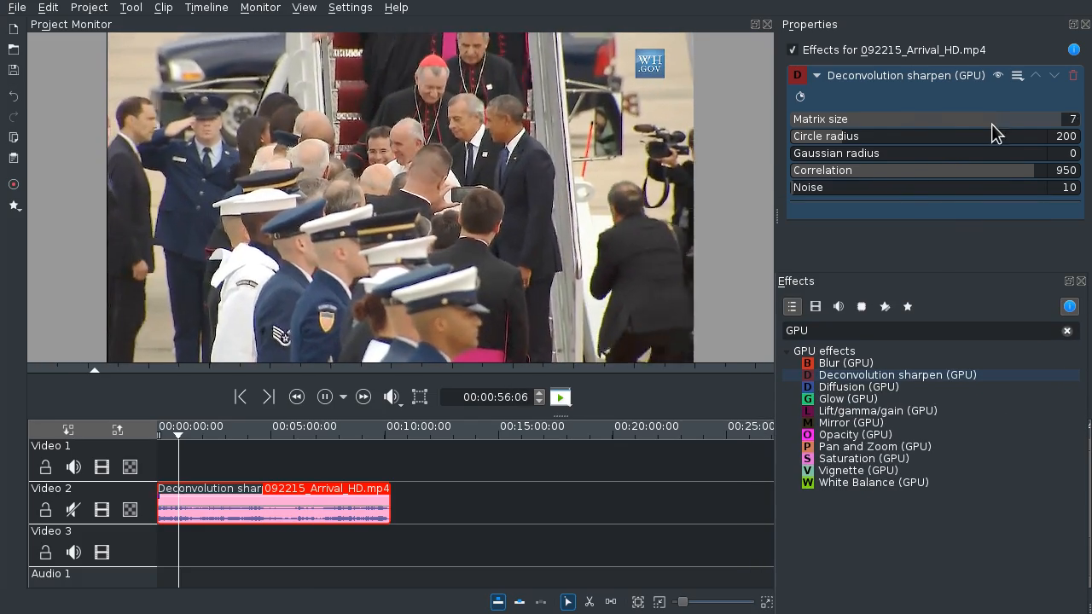
pyautogui.moveTo(932, 140); pyautogui.dragTo(966, 150)
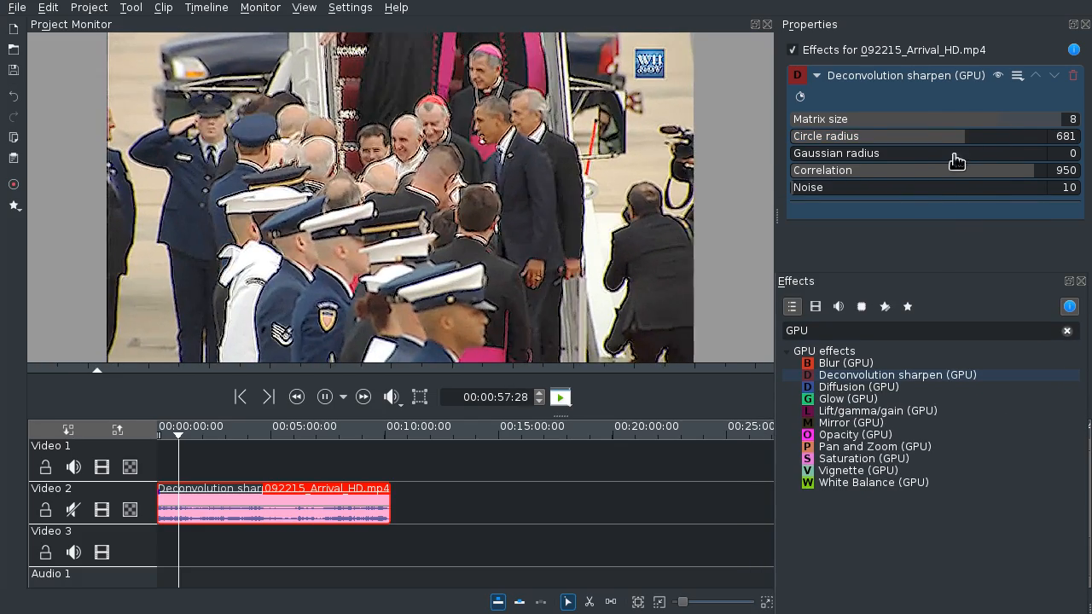
pyautogui.click(976, 155)
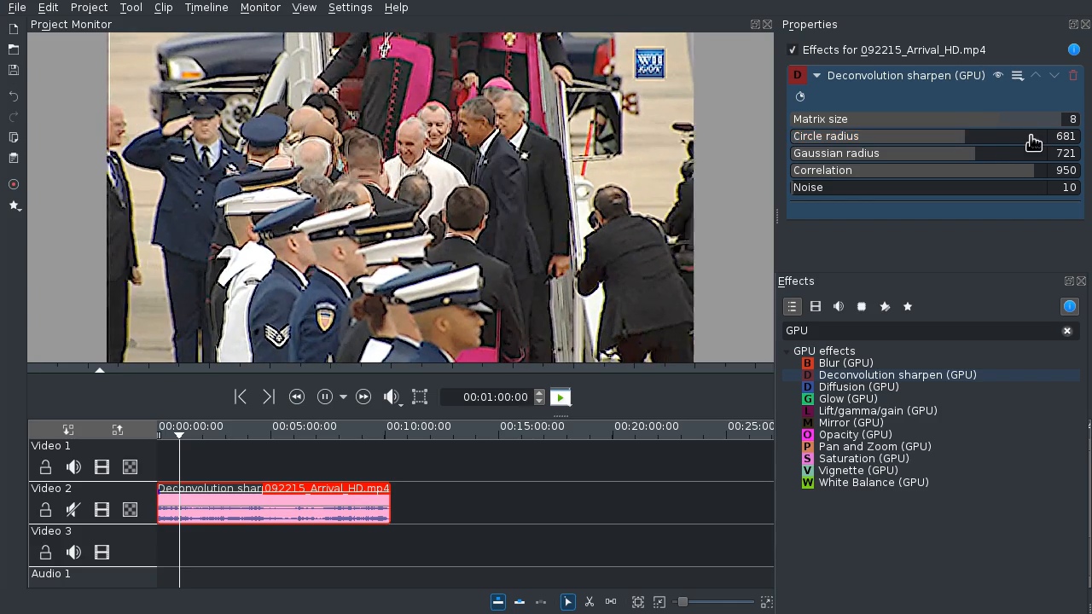
pyautogui.click(1030, 138)
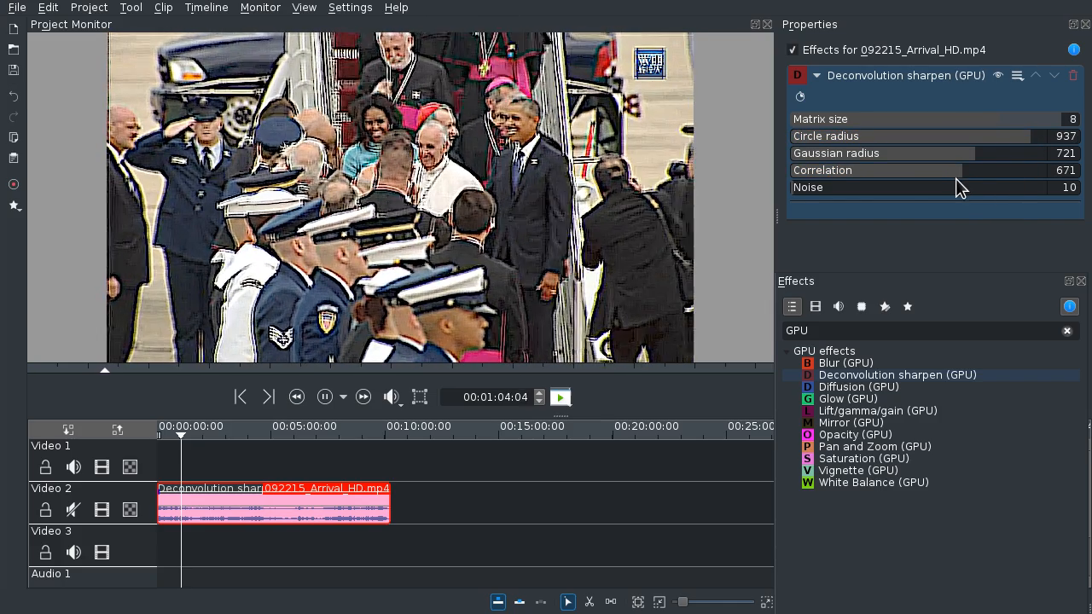
pyautogui.moveTo(961, 396); pyautogui.dragTo(959, 128)
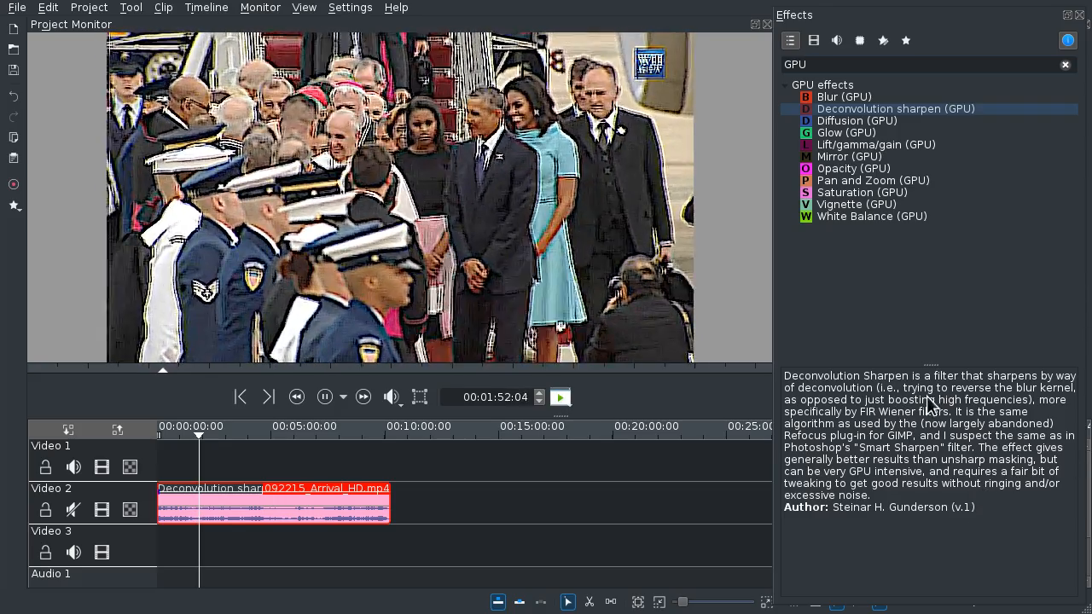
# Step: Add Blur (GPU) above Deconvolution sharpen in the clip's effect stack and set the blur radius to 389
pyautogui.moveTo(842, 149); pyautogui.dragTo(824, 322)
pyautogui.moveTo(859, 207); pyautogui.dragTo(900, 260)
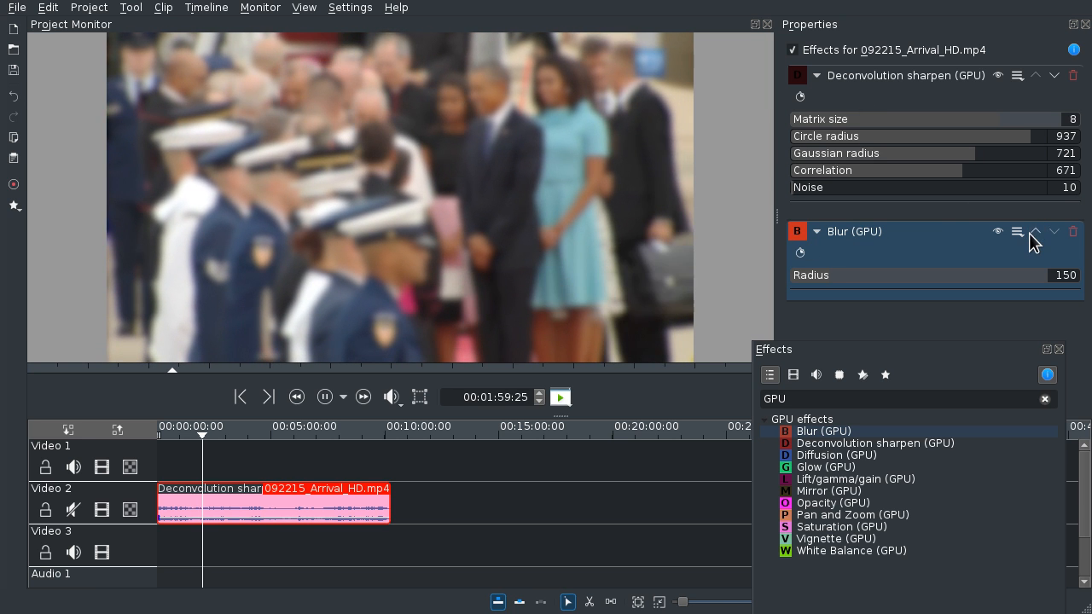
pyautogui.click(1035, 231)
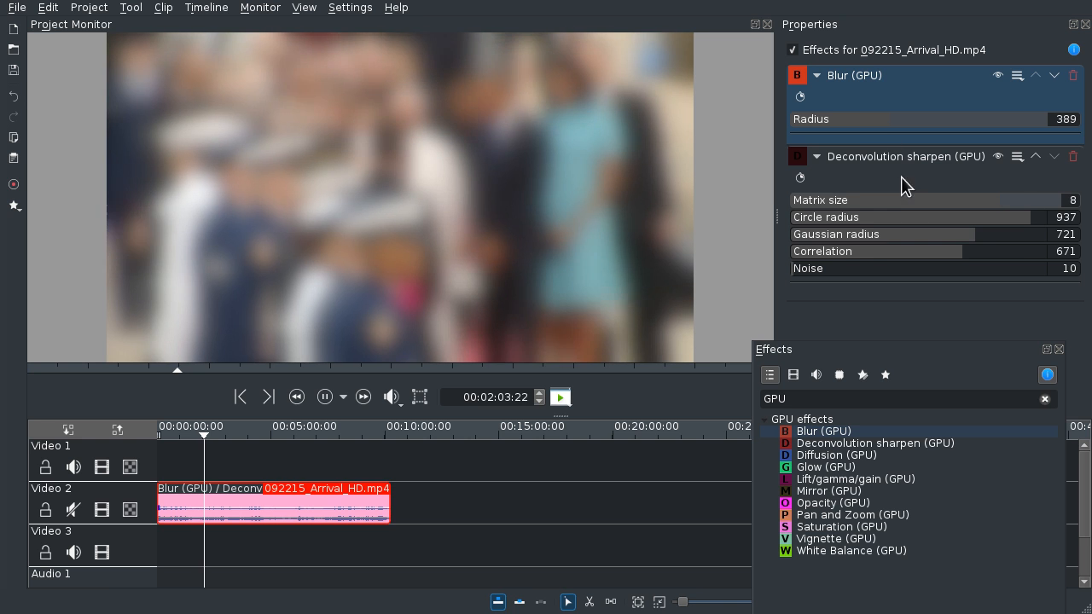
# Step: Raise Deconvolution sharpen's circle and Gaussian radius to 1000 and reduce the blur radius to 43
pyautogui.moveTo(1062, 217); pyautogui.dragTo(1055, 239)
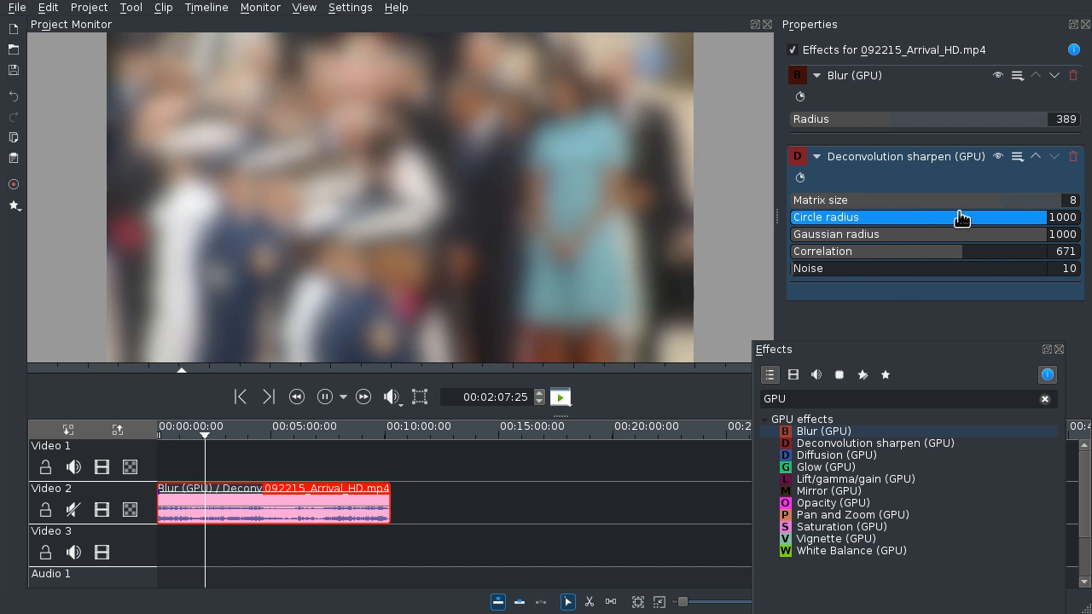
pyautogui.moveTo(843, 117); pyautogui.dragTo(806, 120)
pyautogui.click(801, 119)
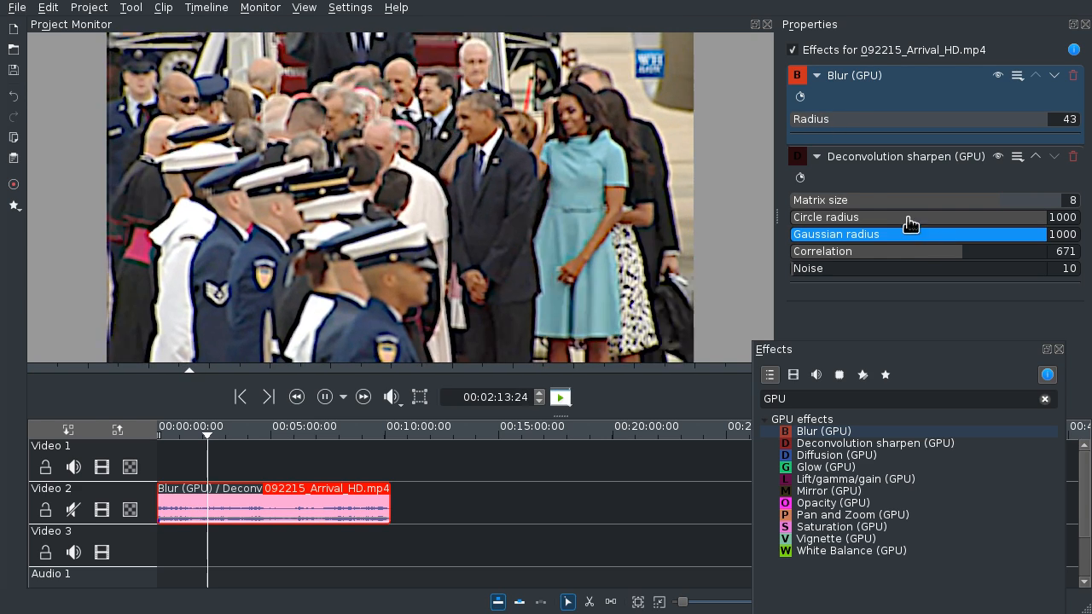
# Step: Disable and re-enable Deconvolution sharpen twice to compare the blurred picture with and without it
pyautogui.click(998, 157)
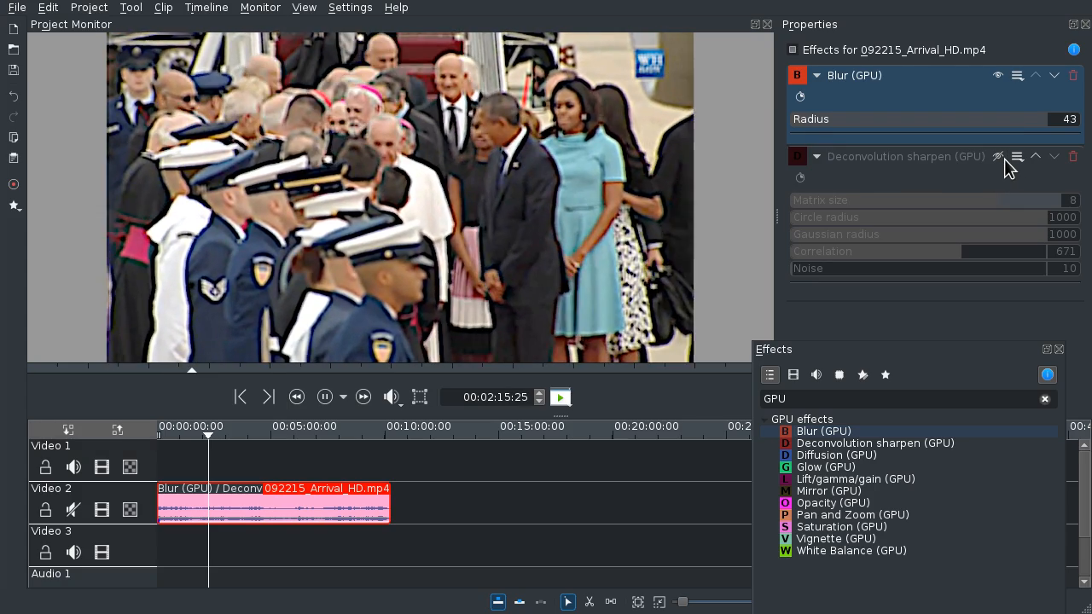
pyautogui.click(1004, 160)
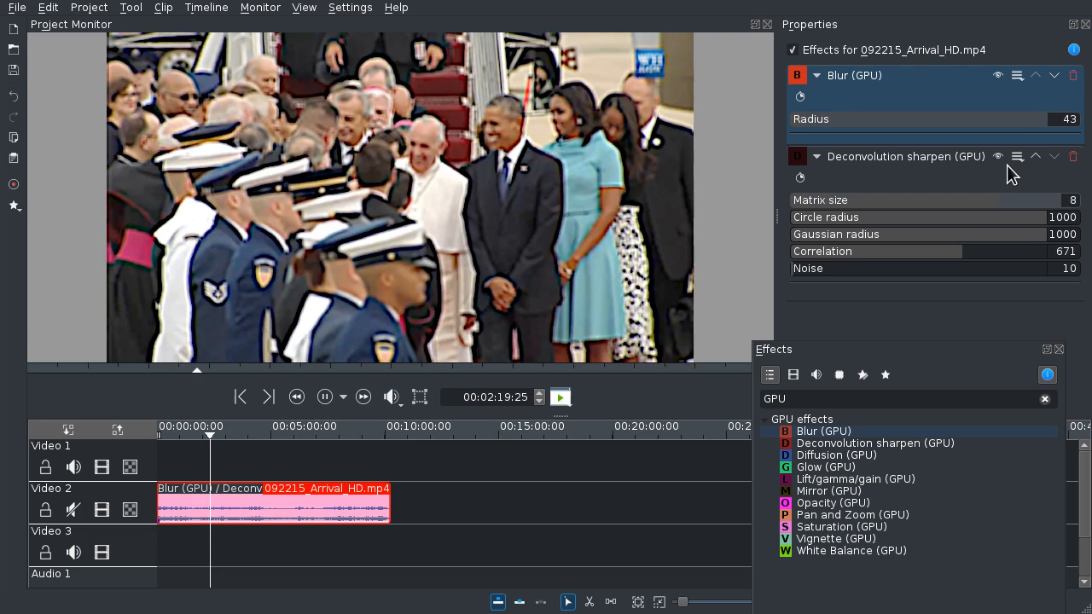
pyautogui.click(998, 157)
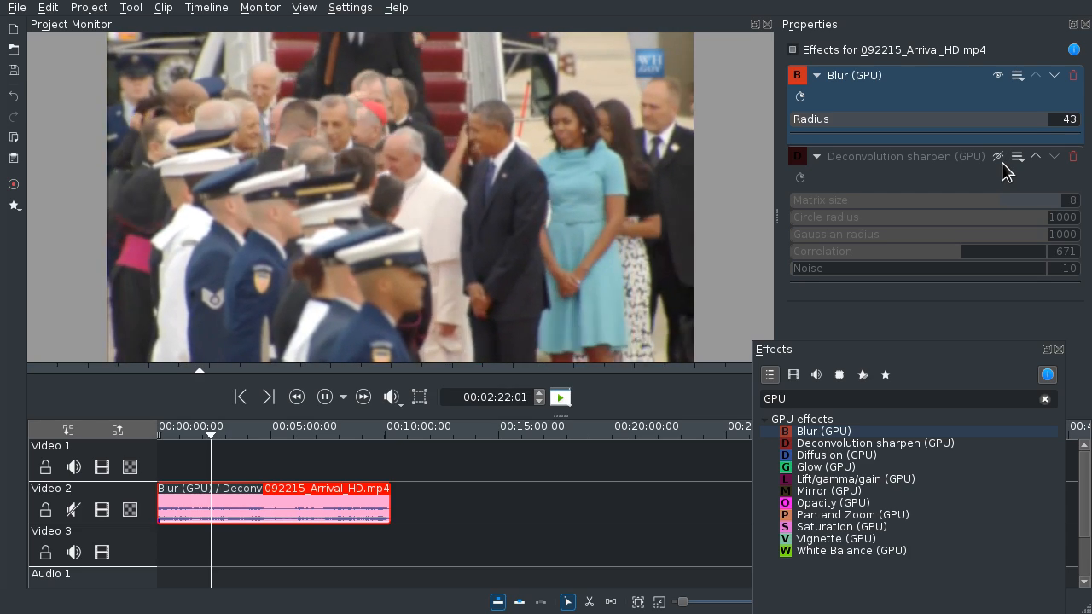
pyautogui.click(1004, 165)
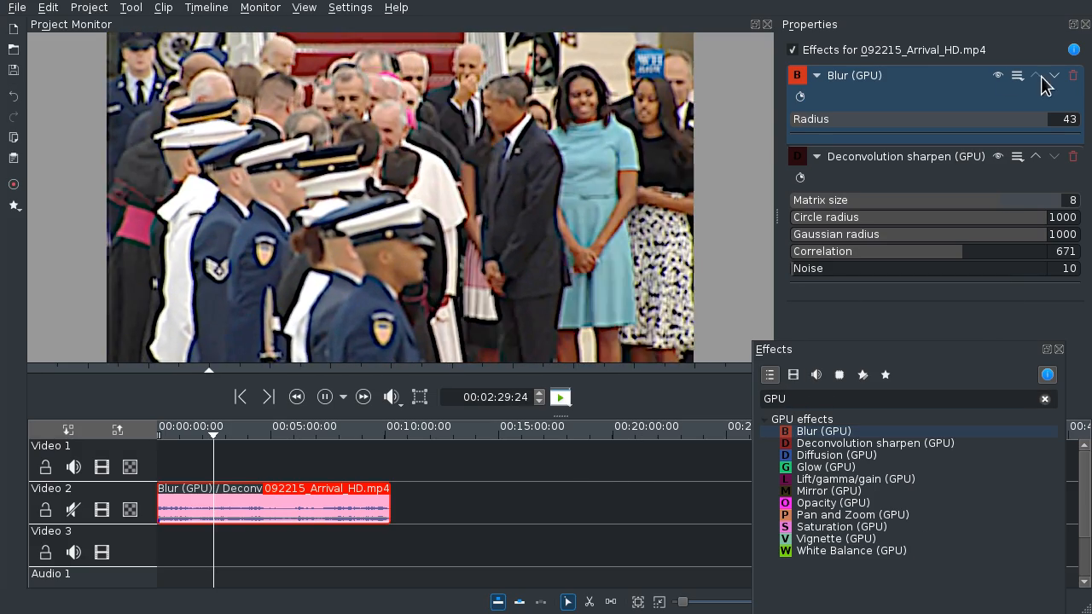
# Step: Remove both effects from the clip and apply Diffusion (GPU) in their place, with its settings in view
pyautogui.click(1071, 77)
pyautogui.click(1071, 77)
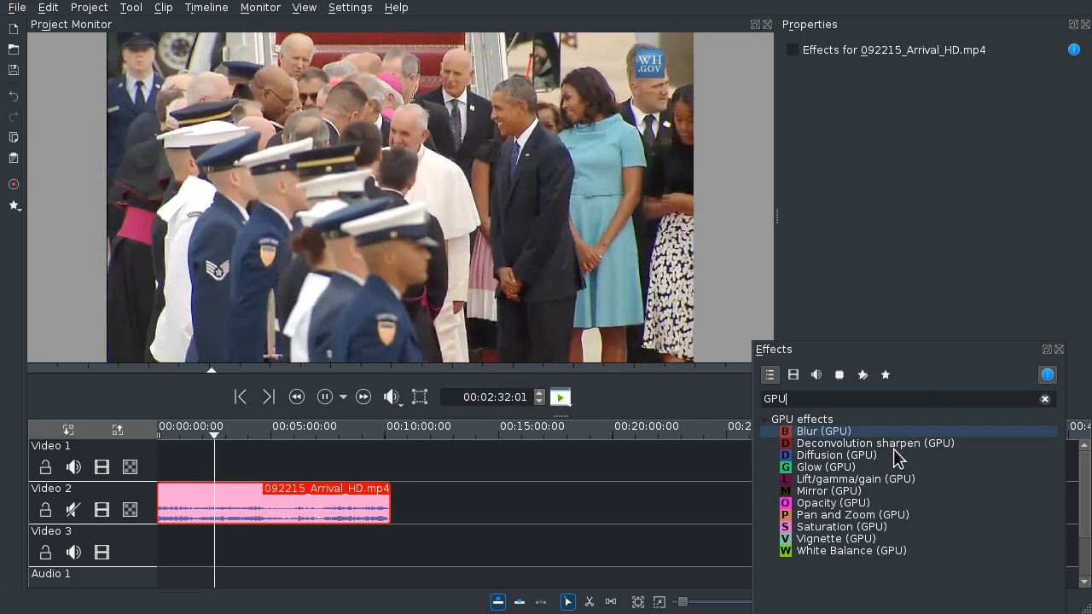
pyautogui.moveTo(869, 456); pyautogui.dragTo(337, 501)
pyautogui.moveTo(812, 508); pyautogui.dragTo(827, 176)
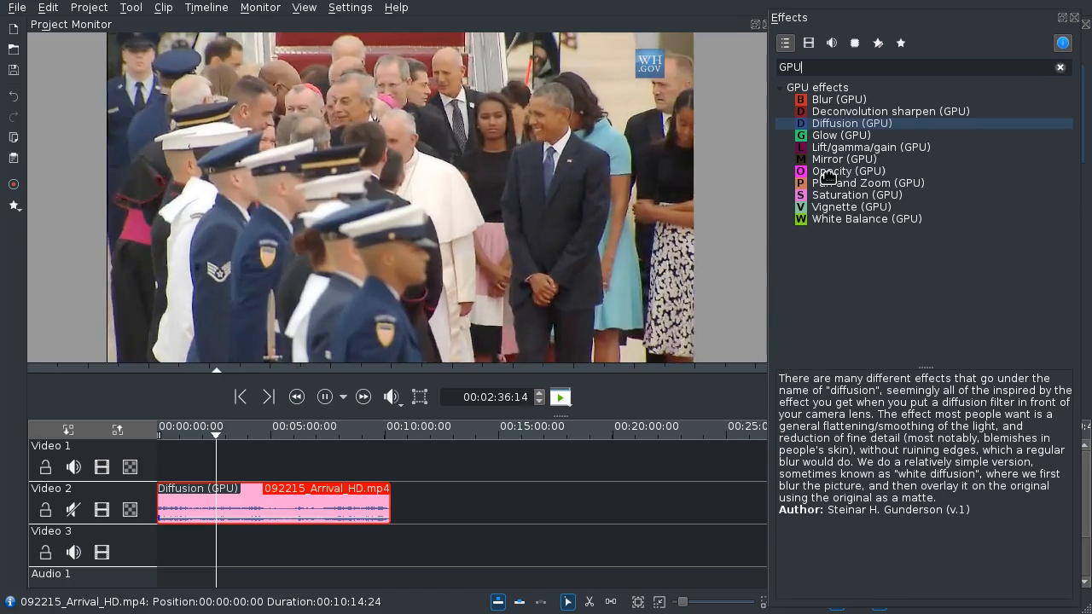
pyautogui.moveTo(930, 269); pyautogui.dragTo(675, 269)
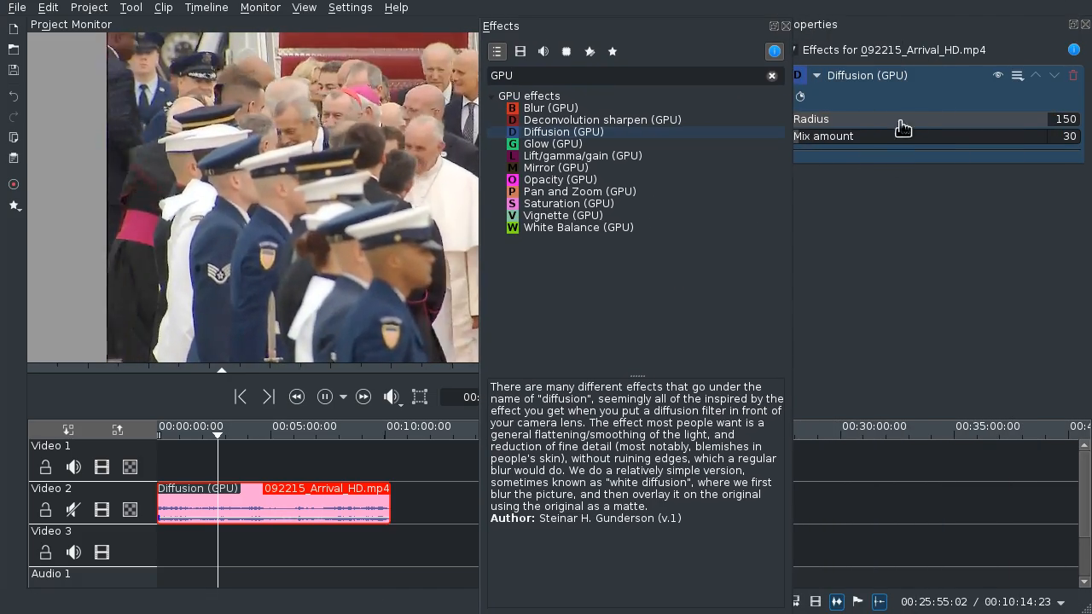
# Step: Set the Diffusion (GPU) radius to 458 and its mix amount to 734
pyautogui.moveTo(892, 136); pyautogui.dragTo(980, 139)
pyautogui.moveTo(752, 218); pyautogui.dragTo(1017, 245)
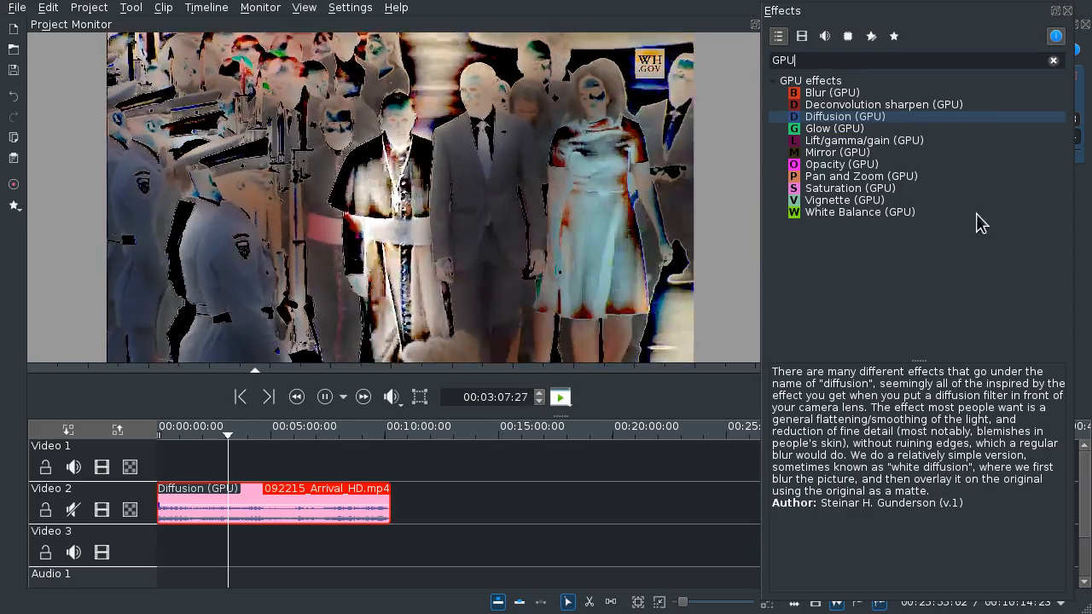
pyautogui.moveTo(975, 223); pyautogui.dragTo(955, 461)
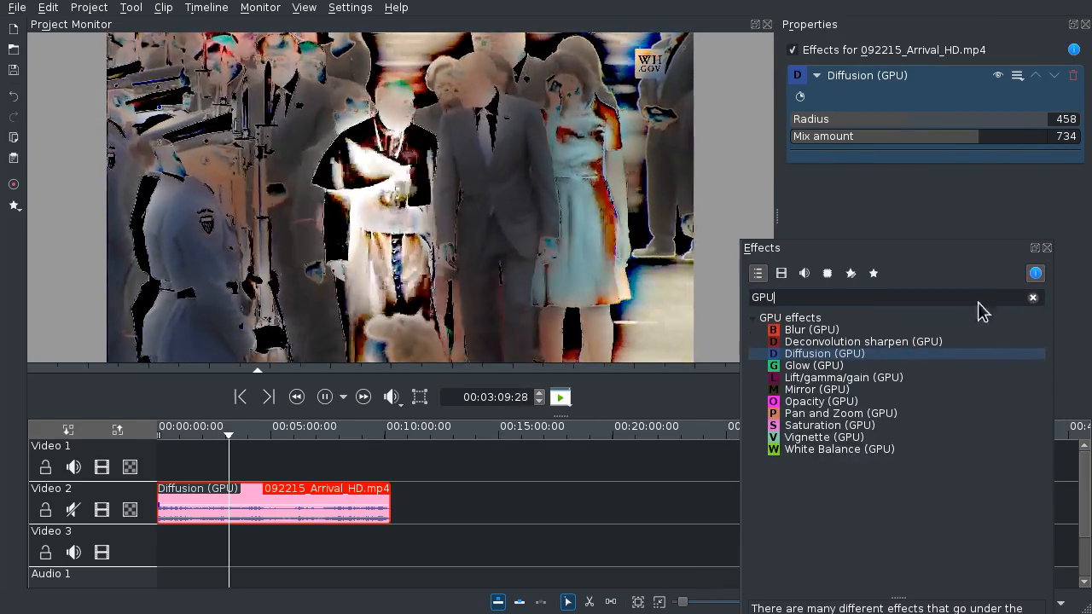
# Step: Lower Diffusion's mix amount to 37 and set its radius to 409
pyautogui.click(831, 119)
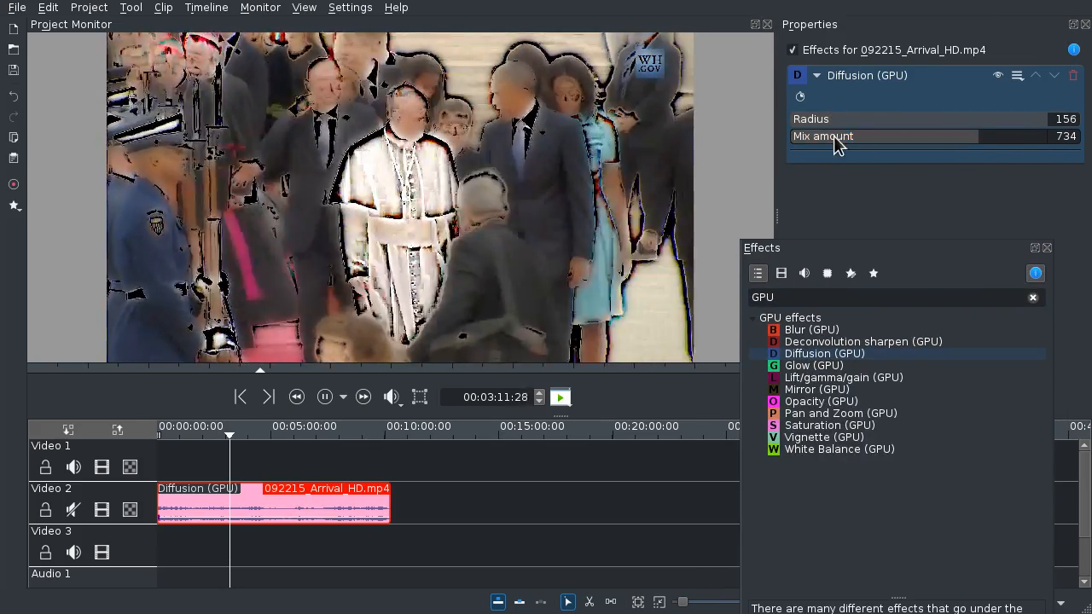
pyautogui.click(835, 136)
pyautogui.moveTo(809, 137); pyautogui.dragTo(783, 133)
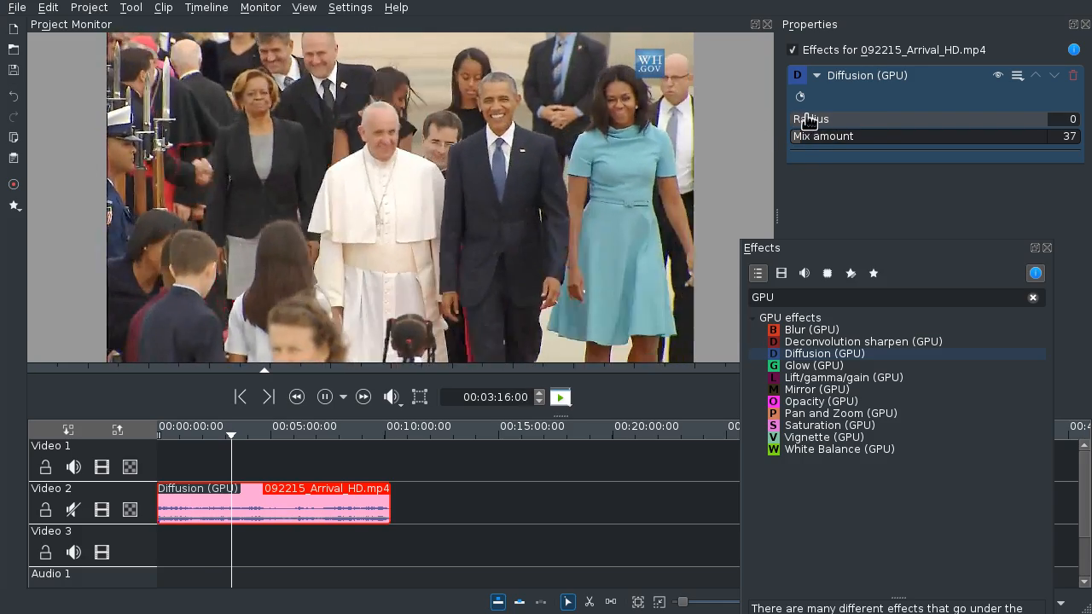
pyautogui.moveTo(858, 125); pyautogui.dragTo(896, 120)
pyautogui.moveTo(935, 382); pyautogui.dragTo(941, 155)
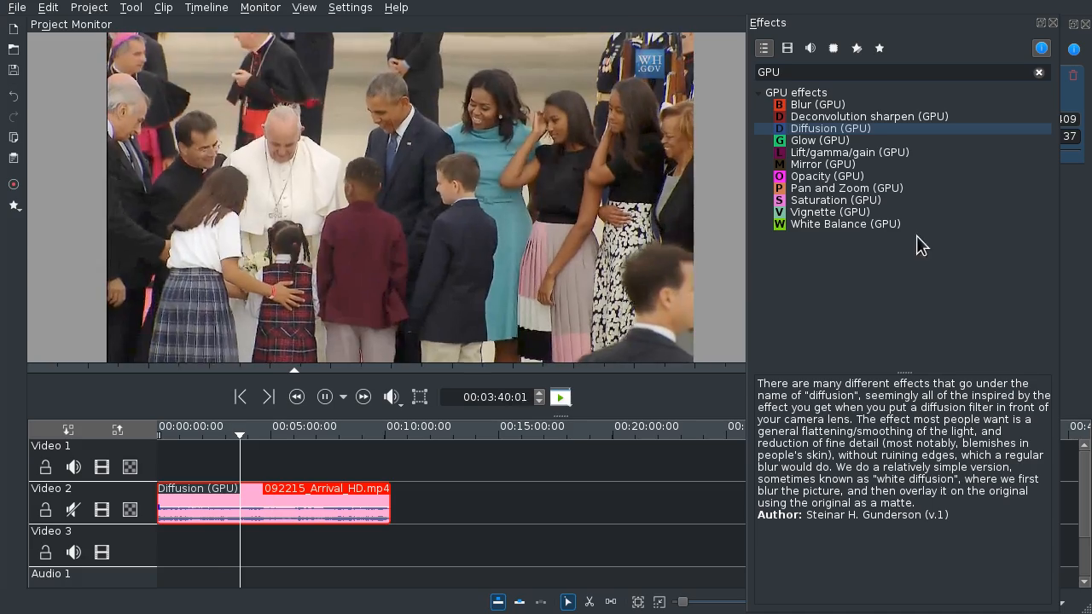
# Step: Replace the clip's Diffusion effect with Glow (GPU) and uncover its settings
pyautogui.moveTo(788, 346); pyautogui.dragTo(634, 463)
pyautogui.click(1074, 75)
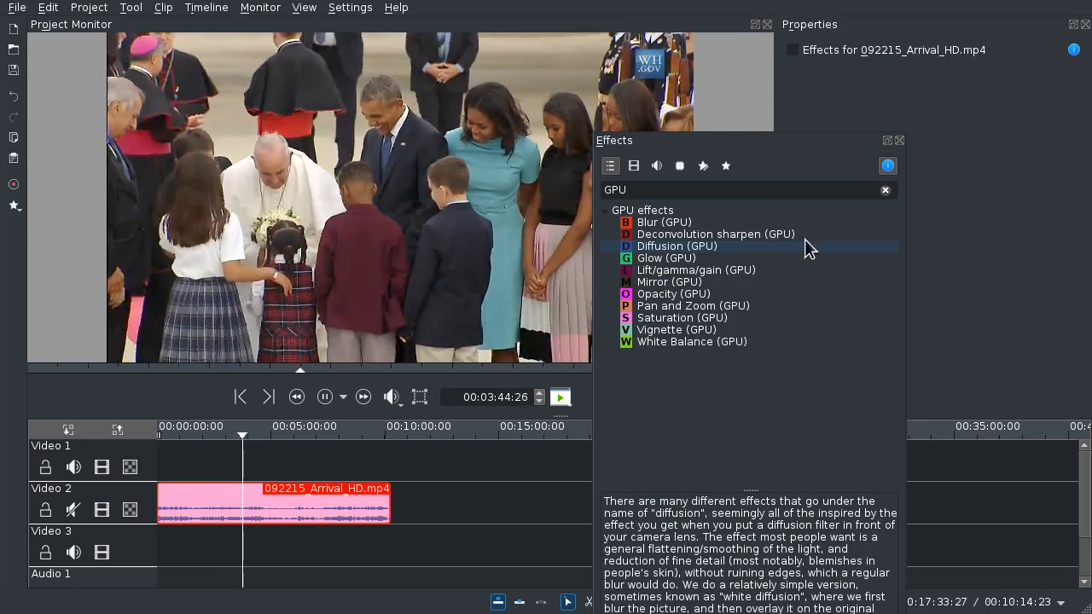
pyautogui.moveTo(683, 259); pyautogui.dragTo(990, 220)
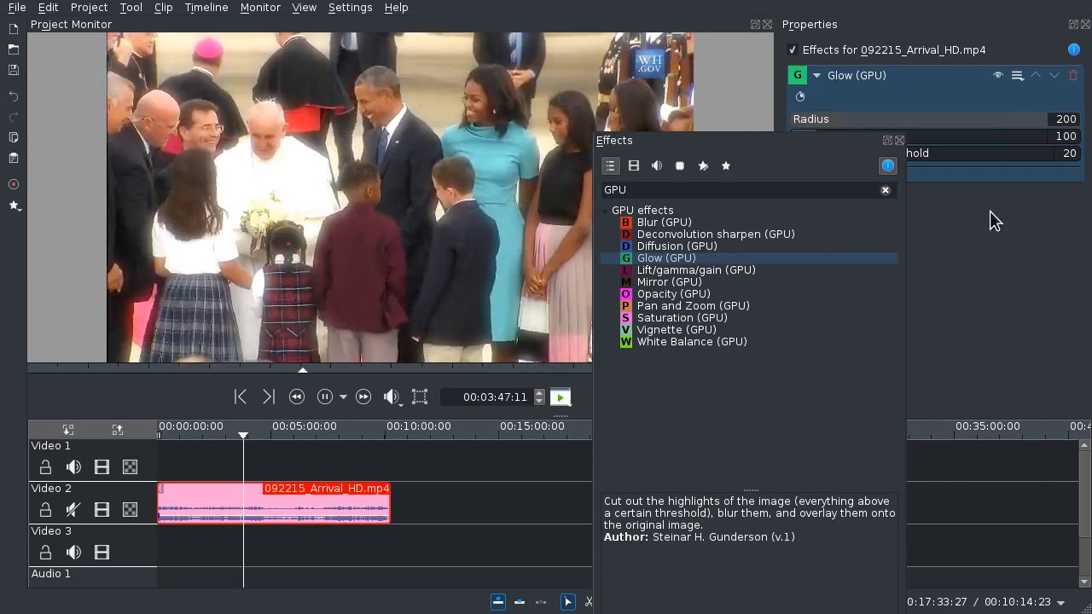
pyautogui.moveTo(738, 310); pyautogui.dragTo(868, 187)
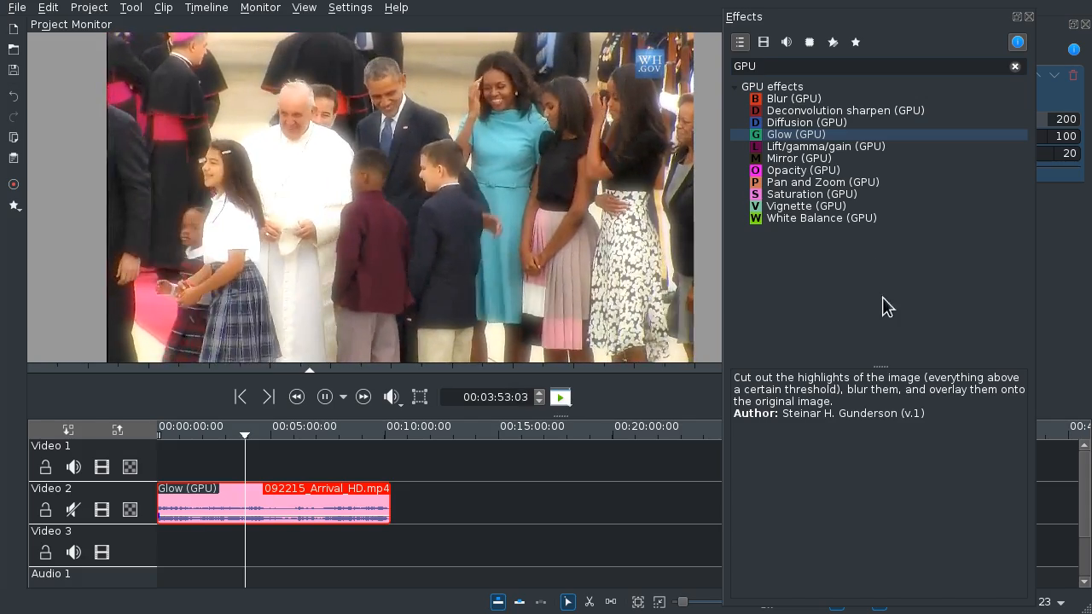
pyautogui.moveTo(824, 334); pyautogui.dragTo(1091, 300)
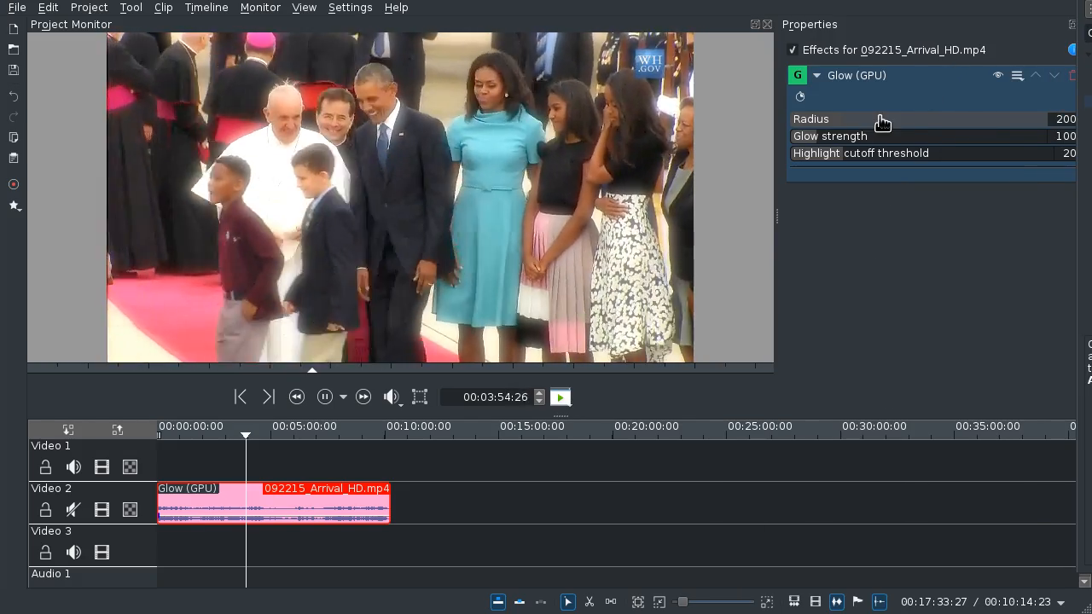
# Step: Set the Glow (GPU) radius to 831, glow strength to 522 and highlight cutoff threshold to 15
pyautogui.moveTo(881, 122); pyautogui.dragTo(969, 126)
pyautogui.moveTo(886, 139); pyautogui.dragTo(1003, 123)
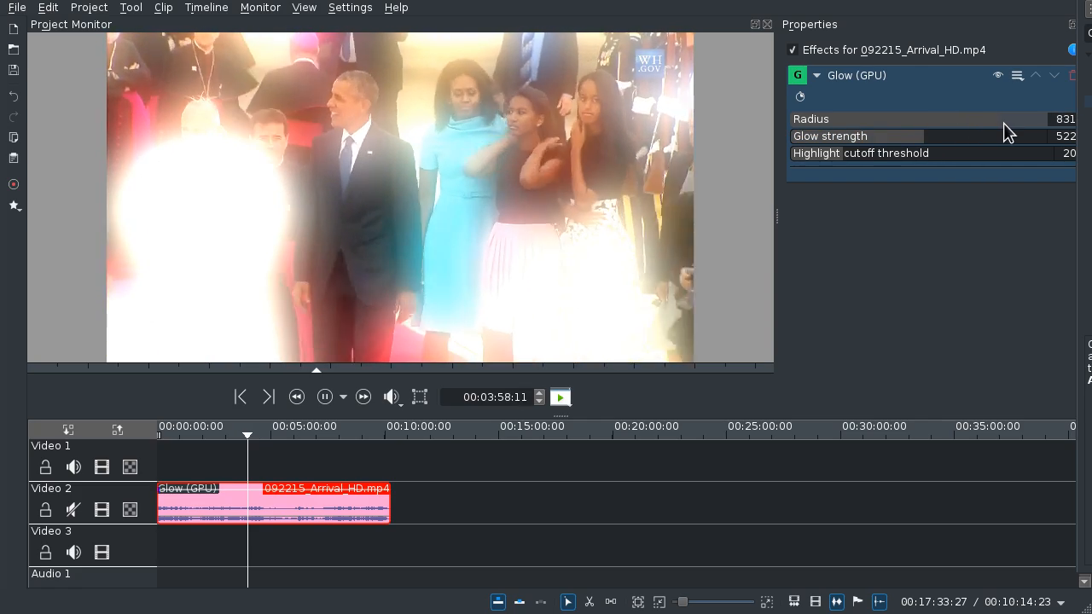
pyautogui.click(949, 155)
pyautogui.click(842, 155)
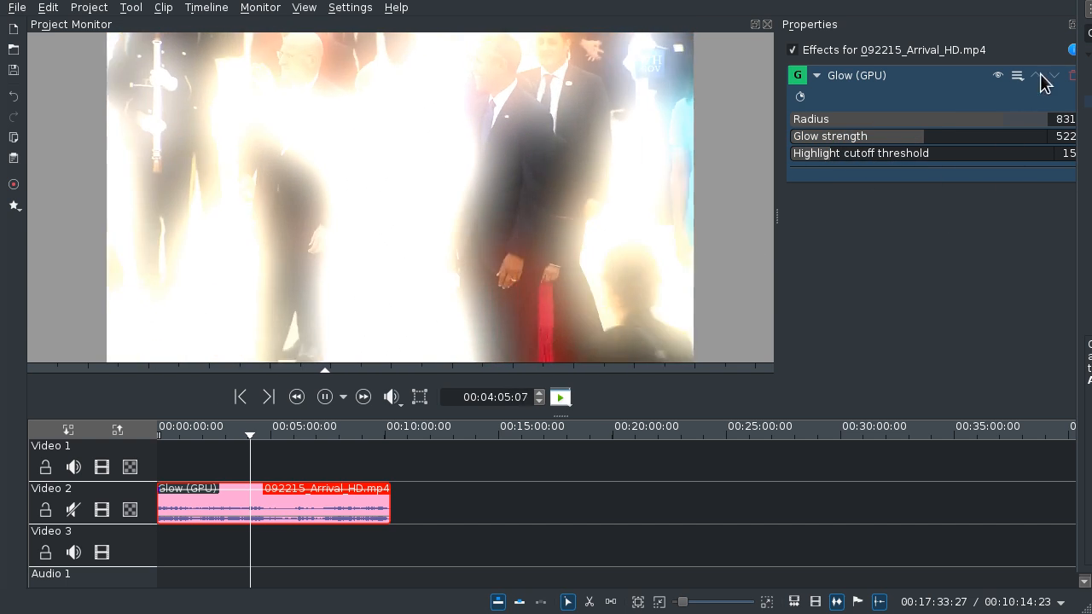
# Step: Remove Glow from the clip and apply the Lift/gamma/gain (GPU) effect instead
pyautogui.click(1072, 76)
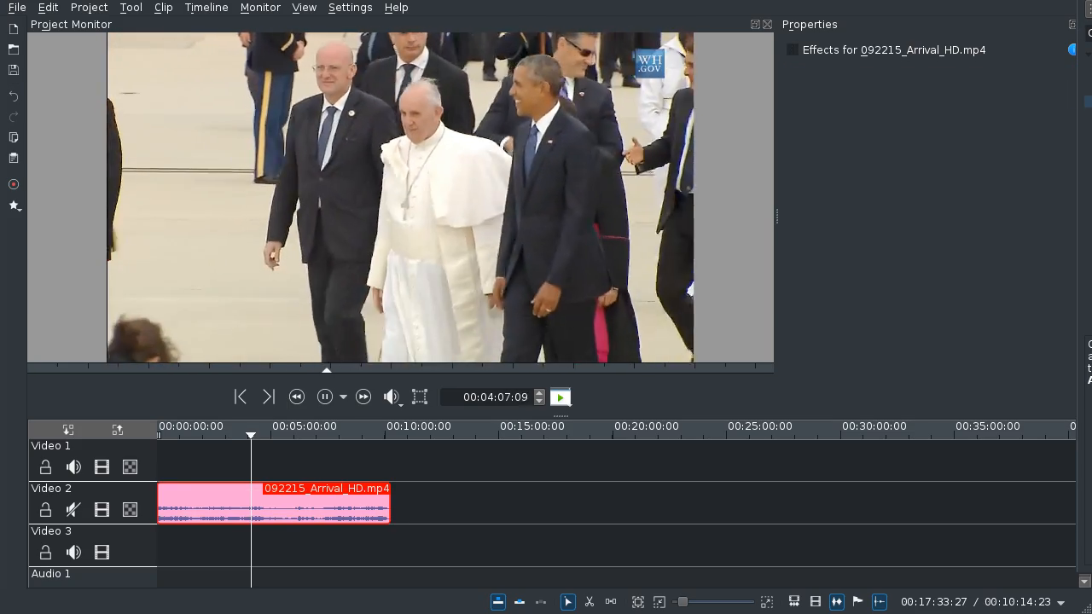
pyautogui.moveTo(1086, 132); pyautogui.dragTo(939, 143)
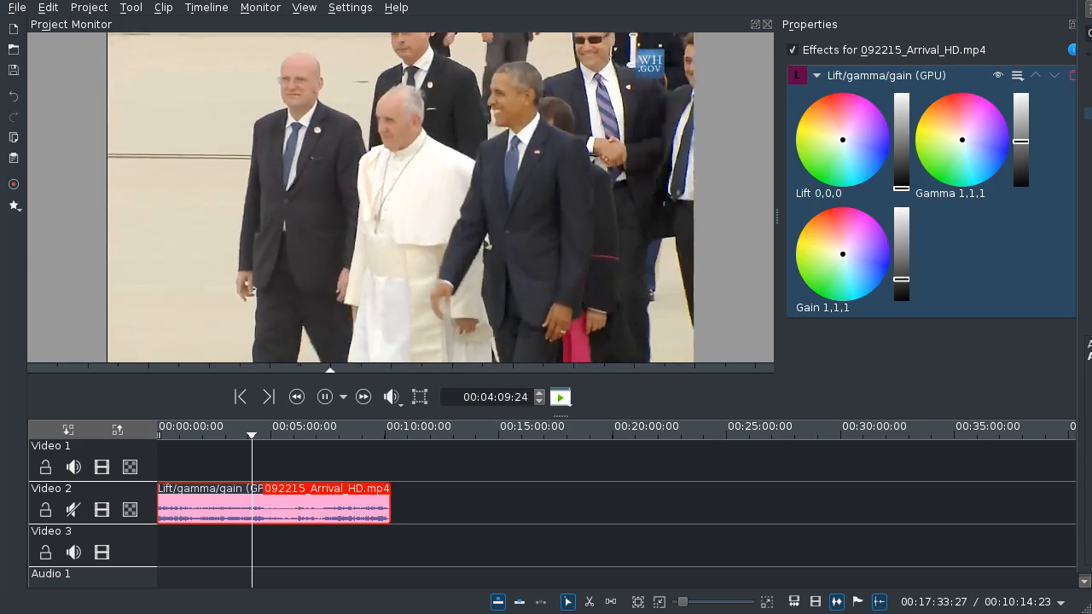
# Step: Uncover the Lift/gamma/gain (GPU) settings, shift lift towards orange, and set gamma to about 0.91,0.57,1 and gain to 0.64,0.37,1
pyautogui.moveTo(1091, 238); pyautogui.dragTo(904, 271)
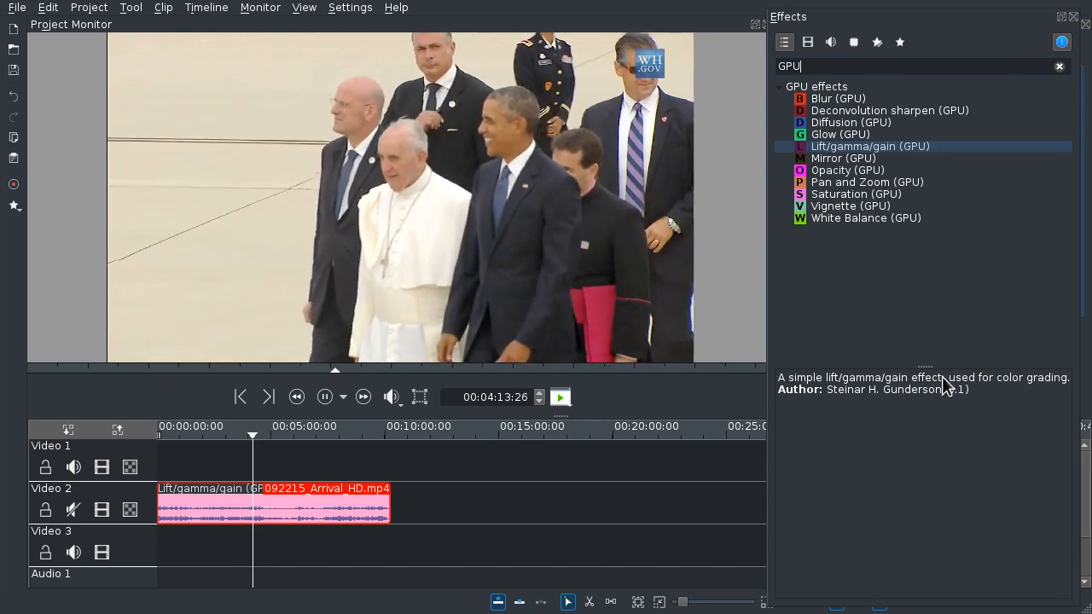
pyautogui.moveTo(819, 390); pyautogui.dragTo(1091, 375)
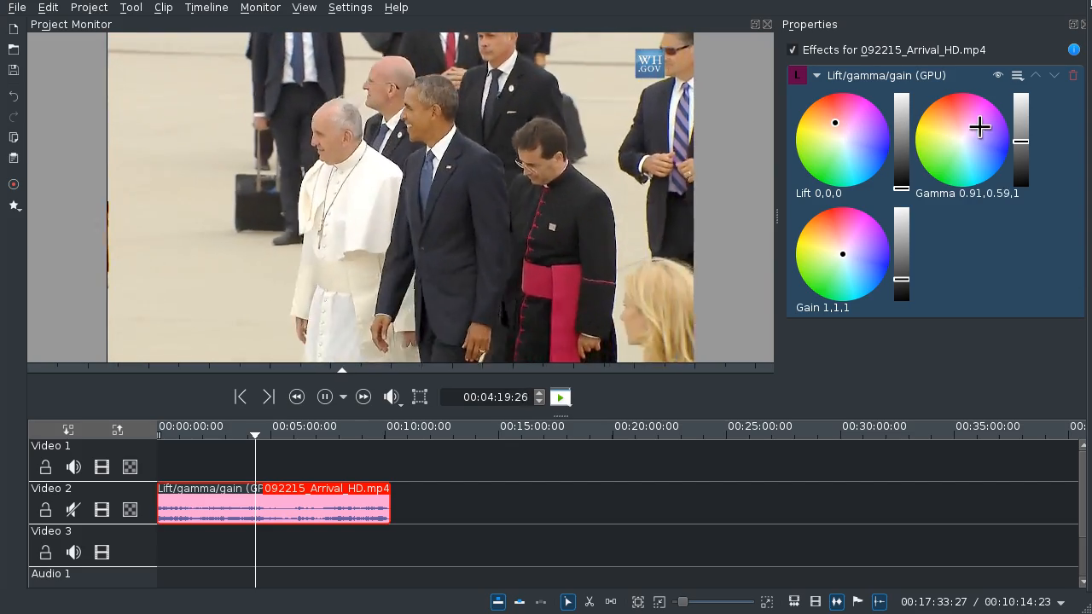
pyautogui.click(874, 250)
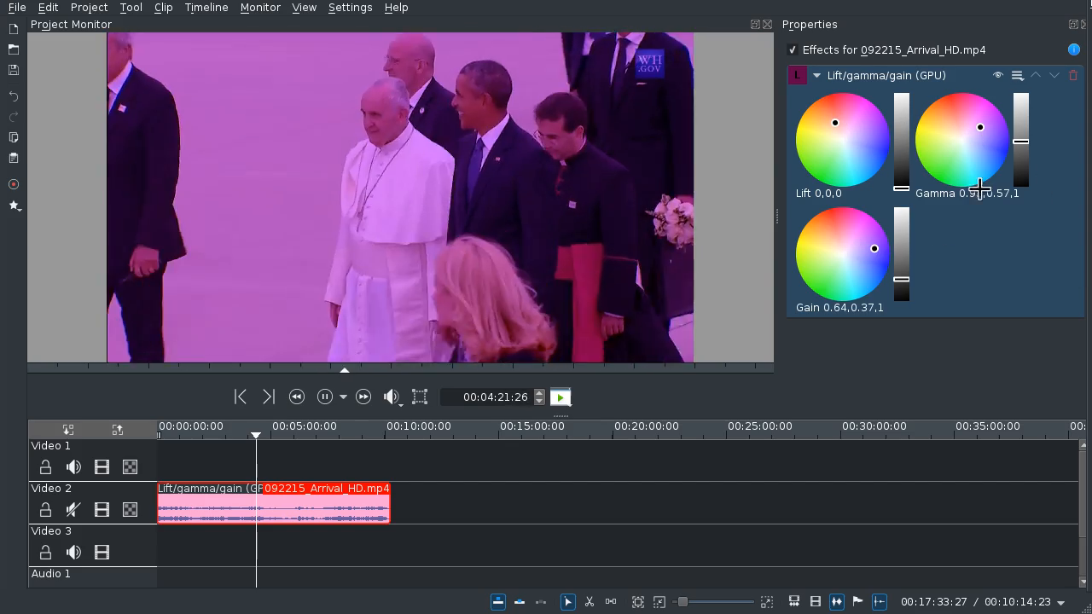
# Step: Replace the clip's Lift/gamma/gain effect with Mirror (GPU) and move the effects list clear of its entry
pyautogui.click(1073, 77)
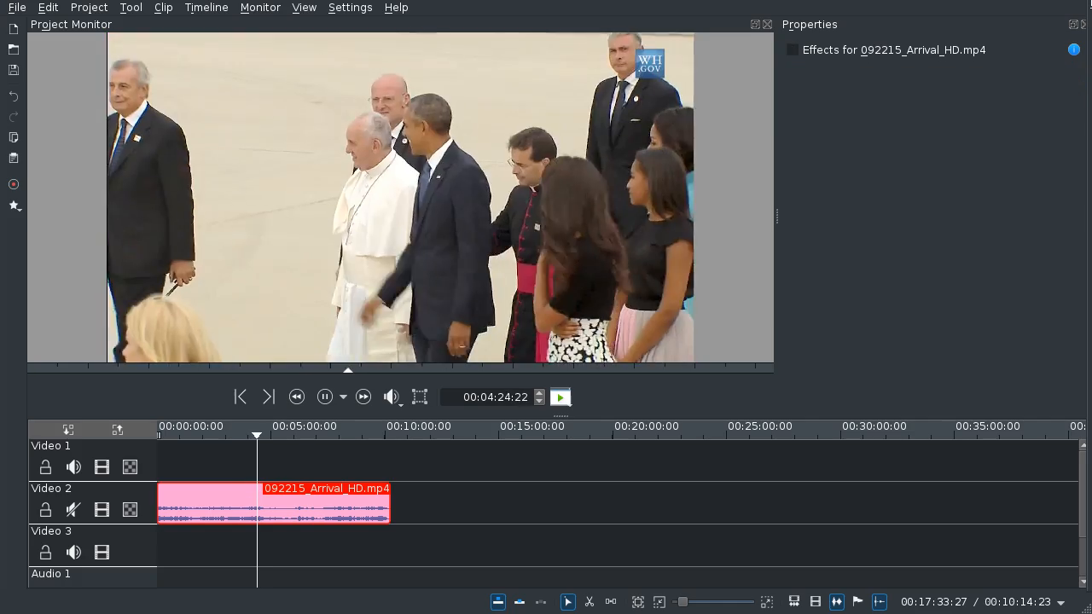
pyautogui.moveTo(1091, 176); pyautogui.dragTo(802, 162)
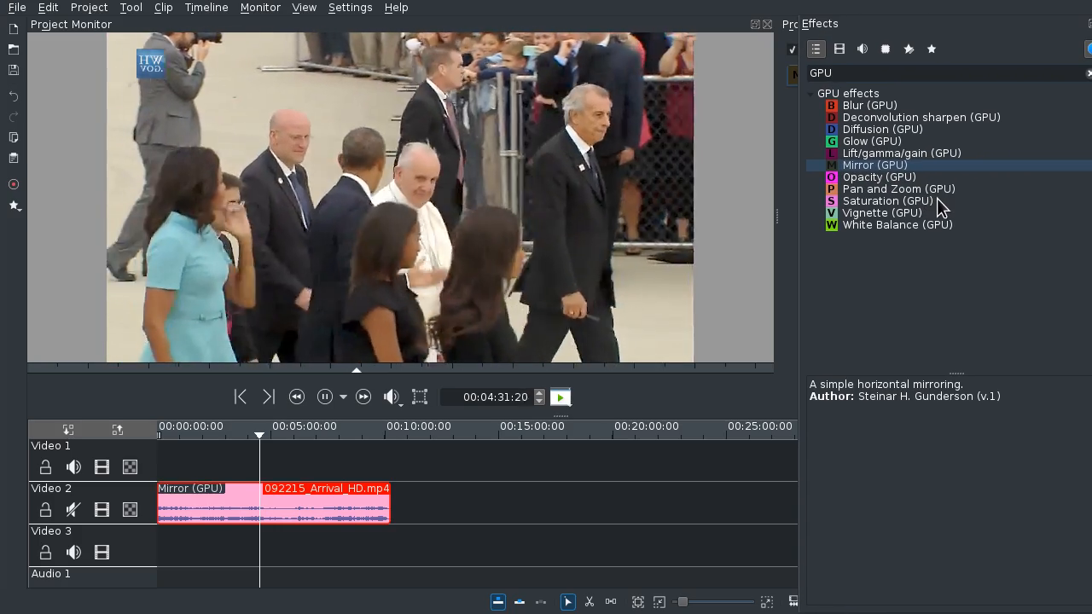
pyautogui.moveTo(892, 226); pyautogui.dragTo(964, 158)
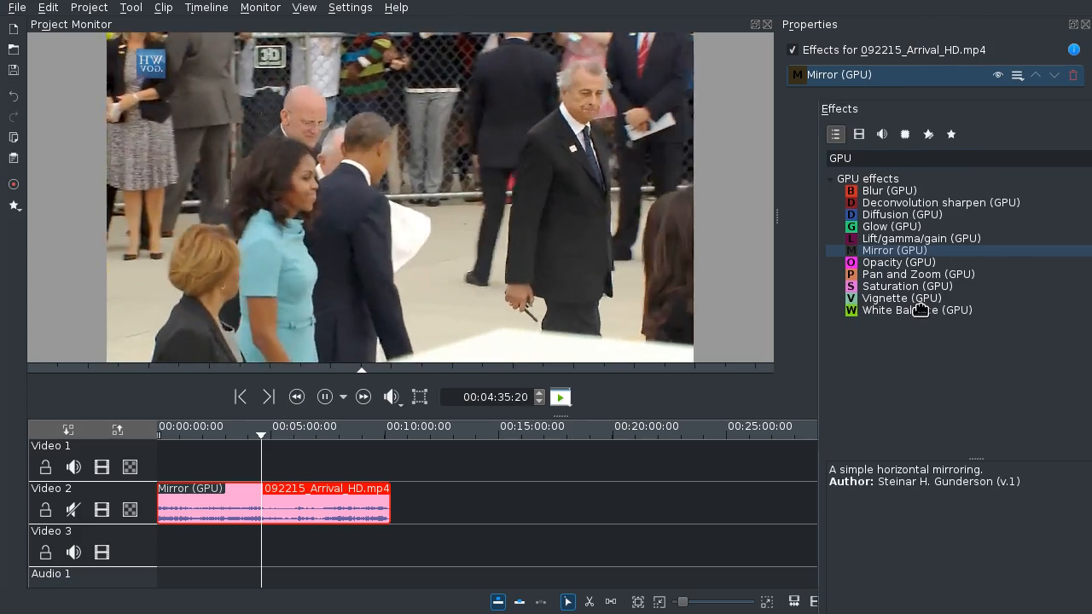
# Step: Replace the clip's Mirror effect with Opacity (GPU) and move the effects list clear of its settings
pyautogui.click(1074, 75)
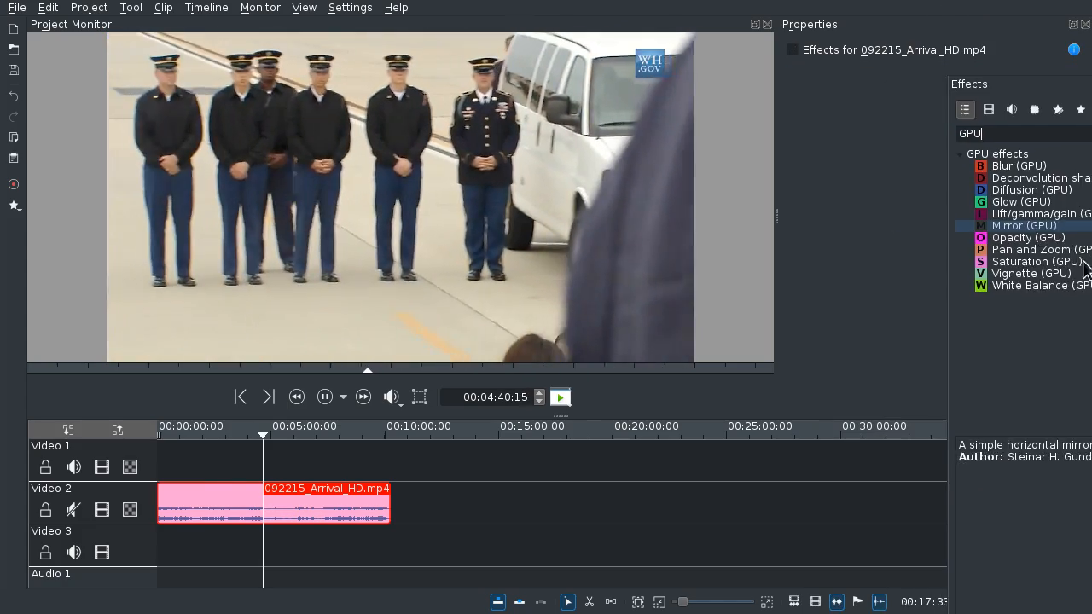
pyautogui.moveTo(1024, 237); pyautogui.dragTo(903, 207)
pyautogui.moveTo(1033, 302); pyautogui.dragTo(873, 271)
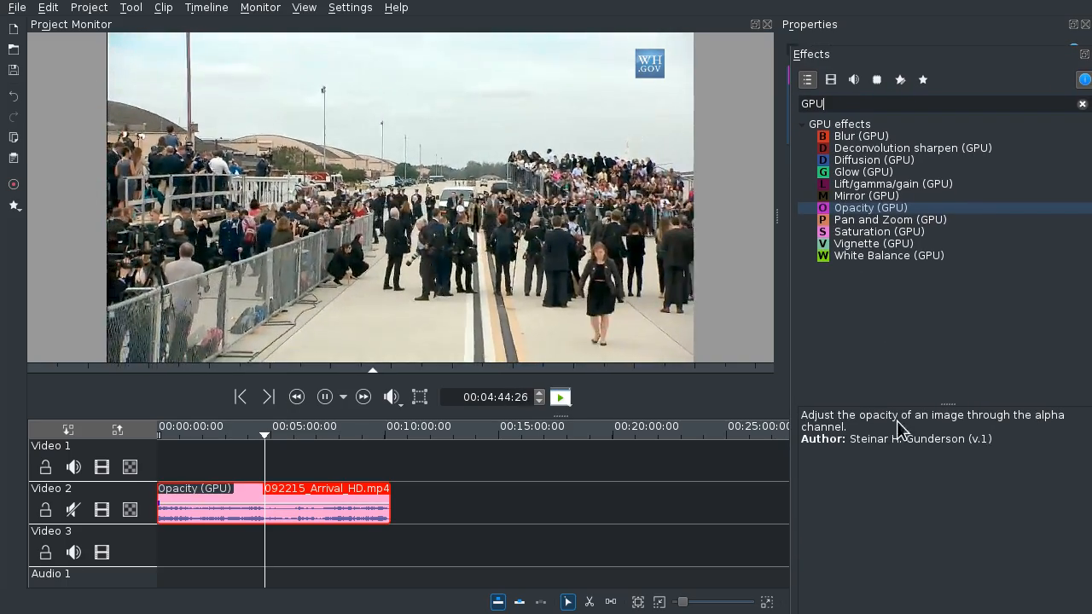
pyautogui.moveTo(1029, 262); pyautogui.dragTo(965, 369)
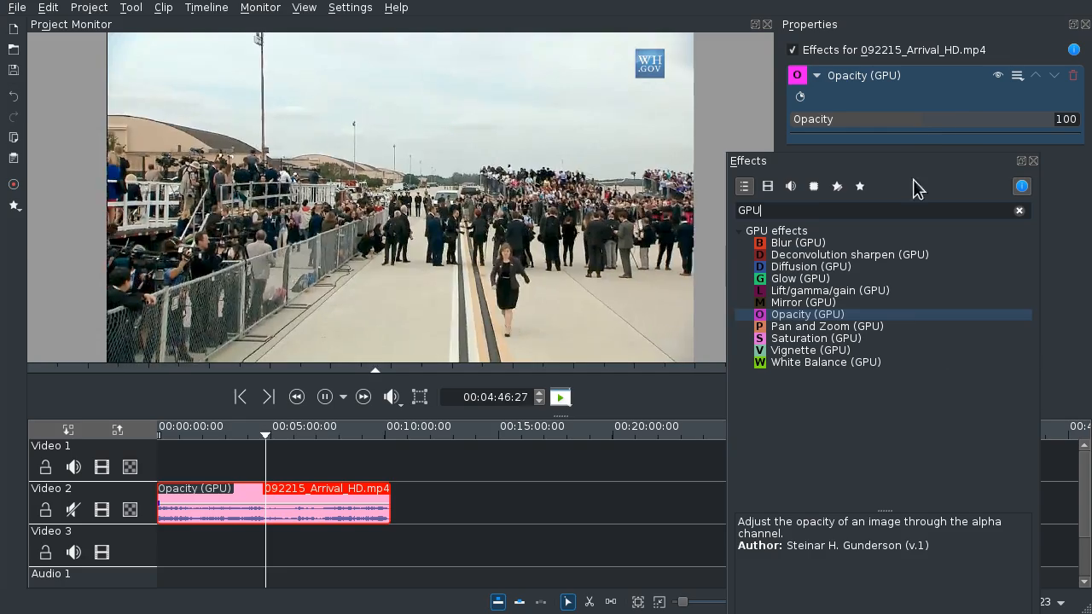
# Step: Lower the clip's opacity to 74 in the Opacity (GPU) effect during playback
pyautogui.moveTo(975, 118); pyautogui.dragTo(1025, 118)
pyautogui.moveTo(862, 126); pyautogui.dragTo(885, 114)
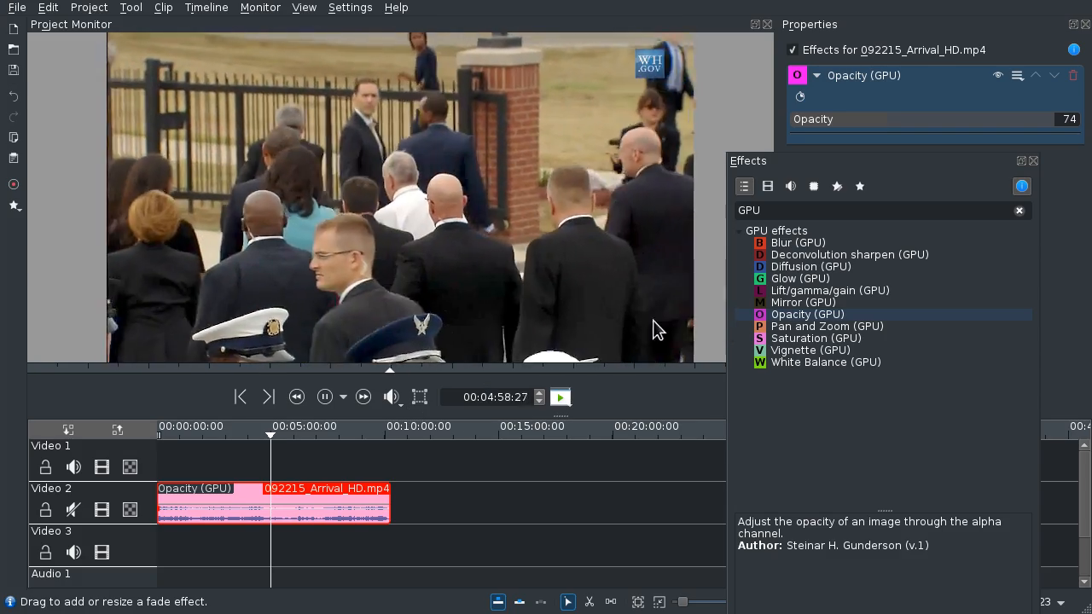
pyautogui.click(807, 267)
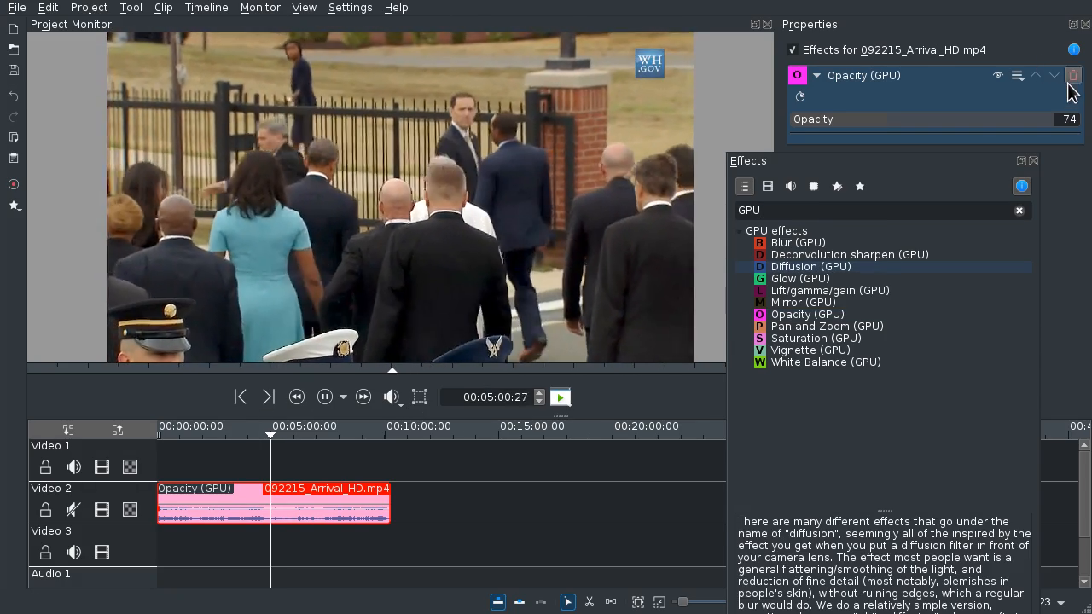
# Step: Remove Opacity from the clip and apply the Pan and Zoom (GPU) effect instead
pyautogui.click(1072, 76)
pyautogui.click(807, 315)
pyautogui.moveTo(809, 325); pyautogui.dragTo(918, 105)
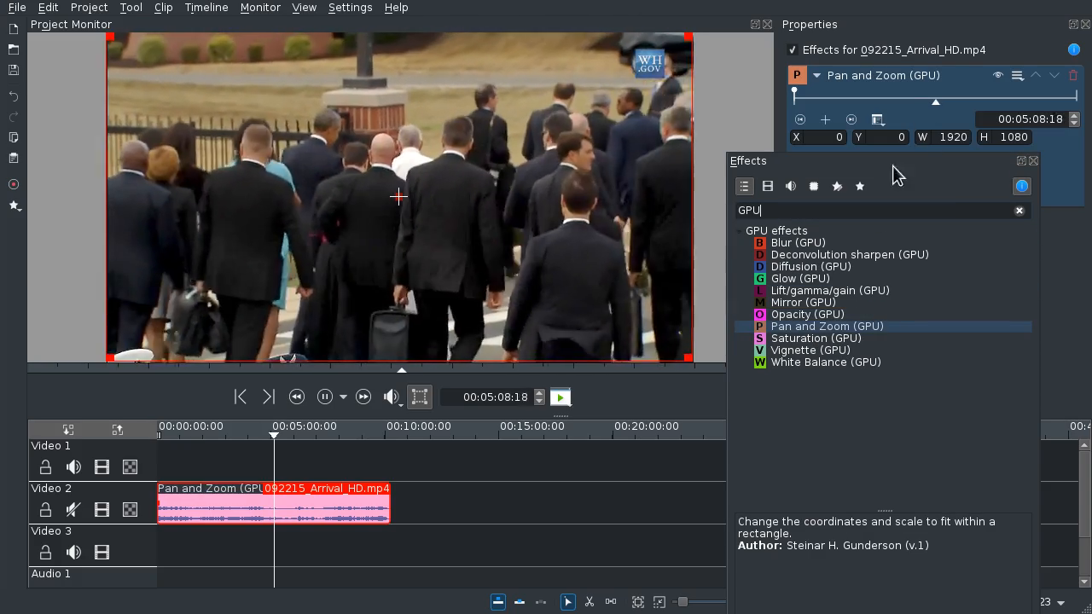
# Step: Uncover the Pan and Zoom settings, then enlarge the picture to 158.02% and position it at X -860, Y -142
pyautogui.moveTo(901, 333); pyautogui.dragTo(1091, 270)
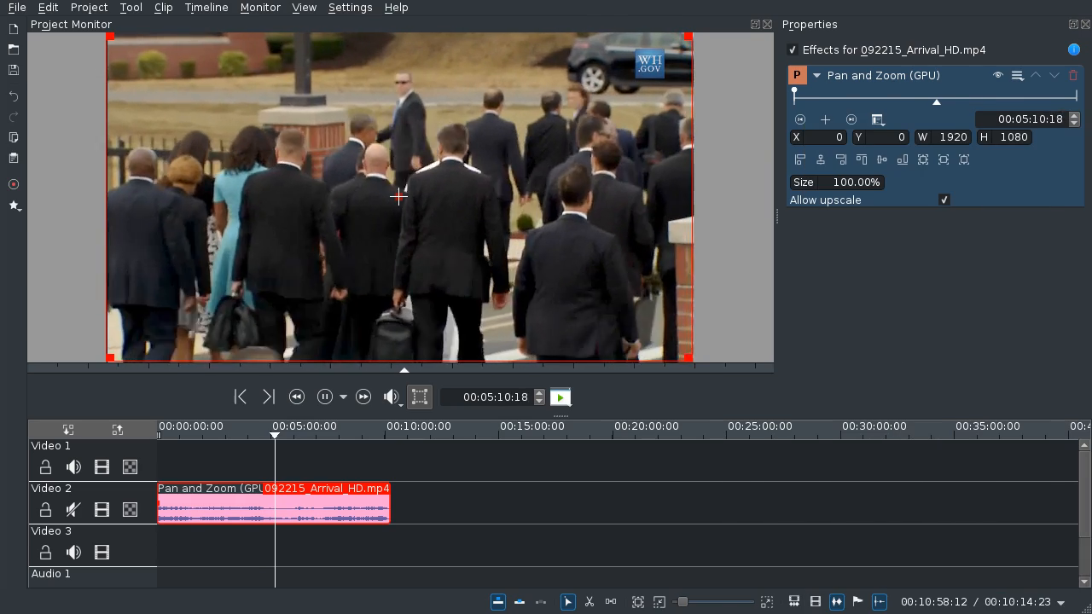
pyautogui.moveTo(815, 184); pyautogui.dragTo(880, 92)
pyautogui.moveTo(798, 141); pyautogui.dragTo(558, 151)
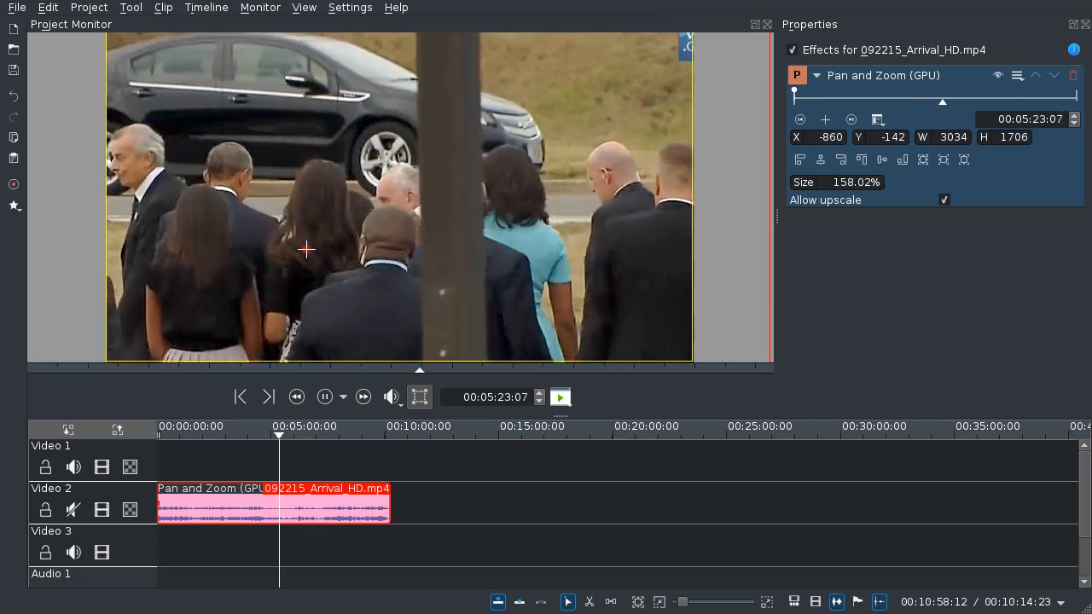
# Step: Replace the clip's Pan and Zoom effect with Saturation (GPU) and uncover its settings
pyautogui.click(1071, 77)
pyautogui.moveTo(1091, 213); pyautogui.dragTo(912, 107)
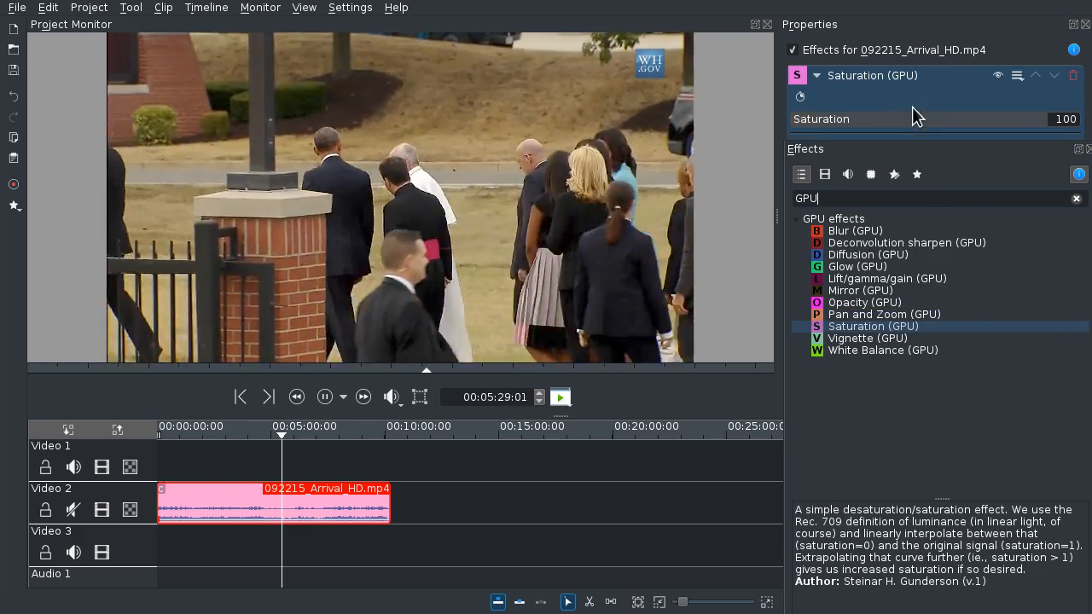
pyautogui.moveTo(926, 259); pyautogui.dragTo(892, 87)
pyautogui.moveTo(754, 0); pyautogui.dragTo(775, 134)
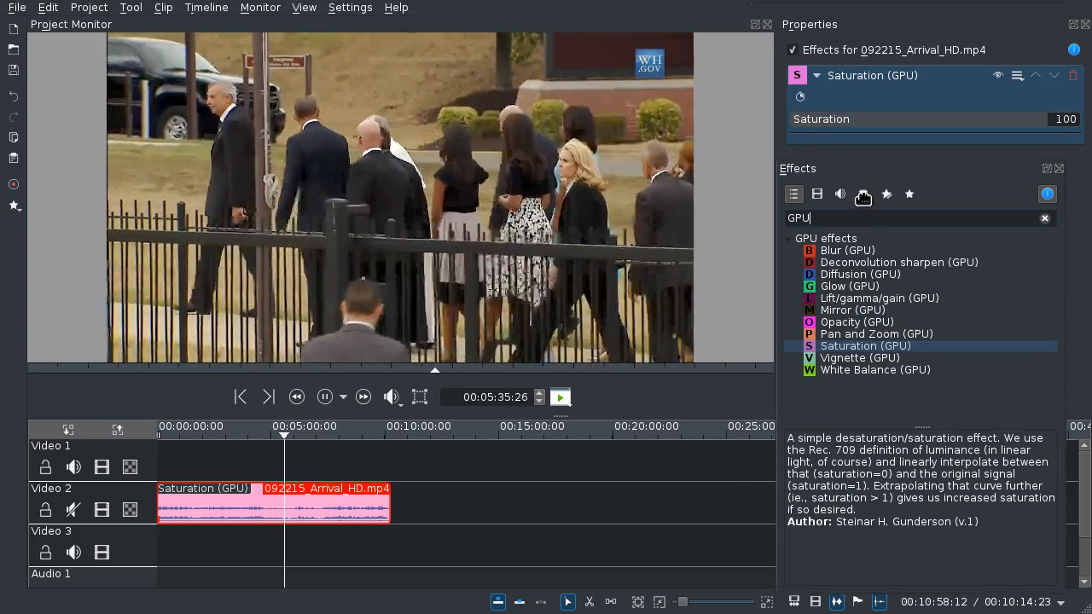
# Step: Vary the clip's saturation during playback through 744, 395 and 10, ending at 1000
pyautogui.moveTo(1002, 125); pyautogui.dragTo(1089, 129)
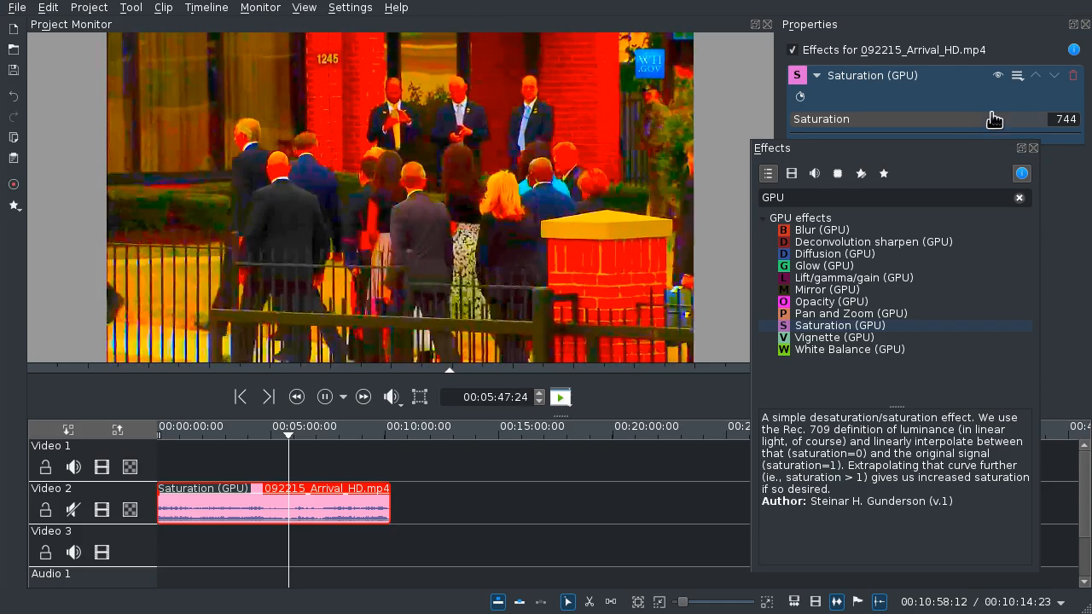
pyautogui.moveTo(978, 117); pyautogui.dragTo(893, 114)
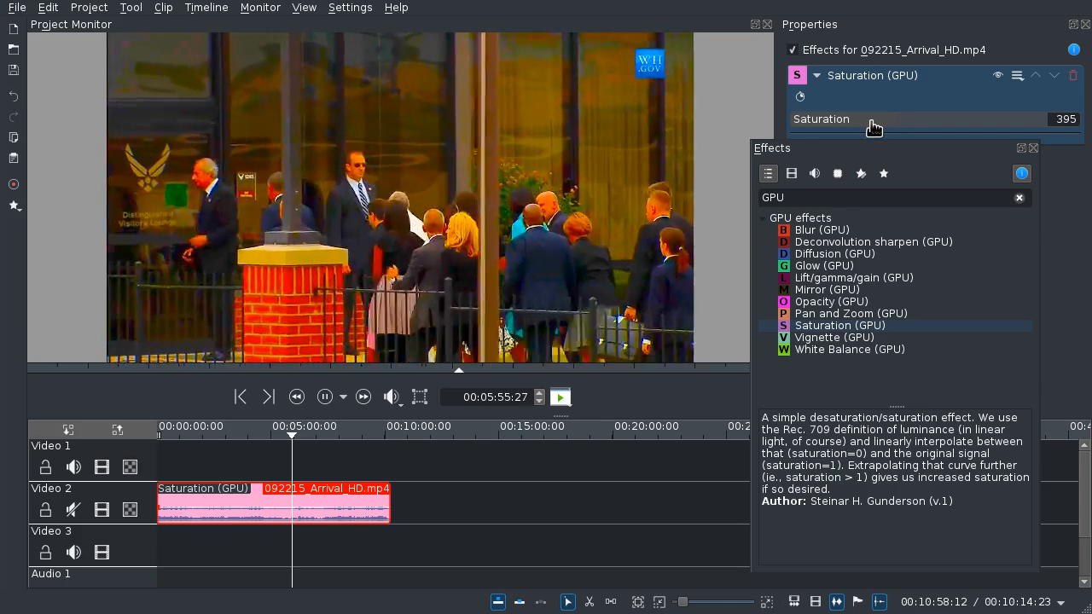
pyautogui.moveTo(861, 127); pyautogui.dragTo(797, 122)
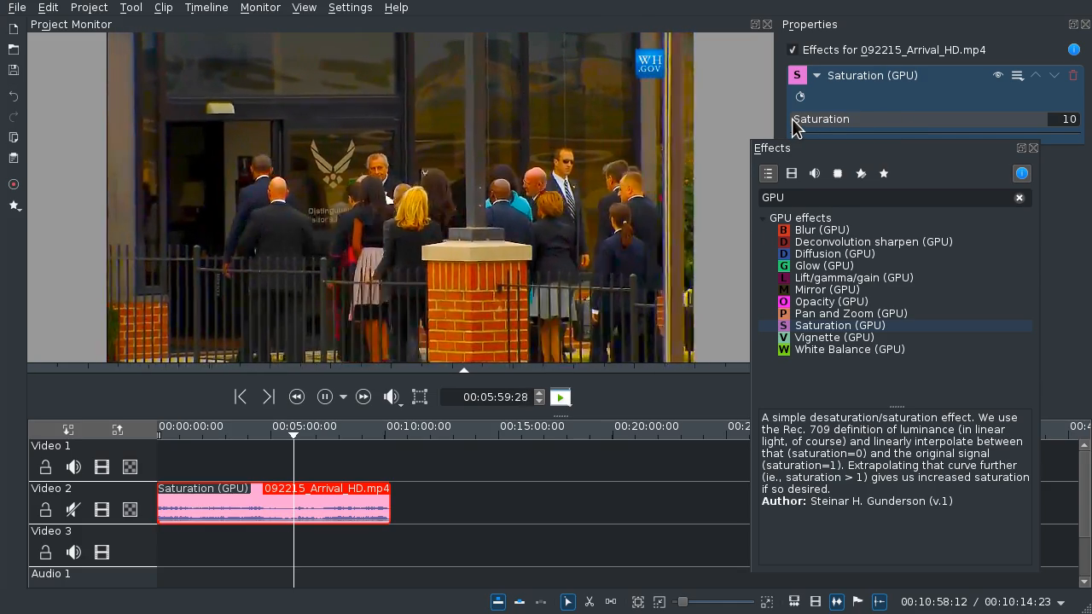
pyautogui.rightClick(861, 119)
pyautogui.click(849, 113)
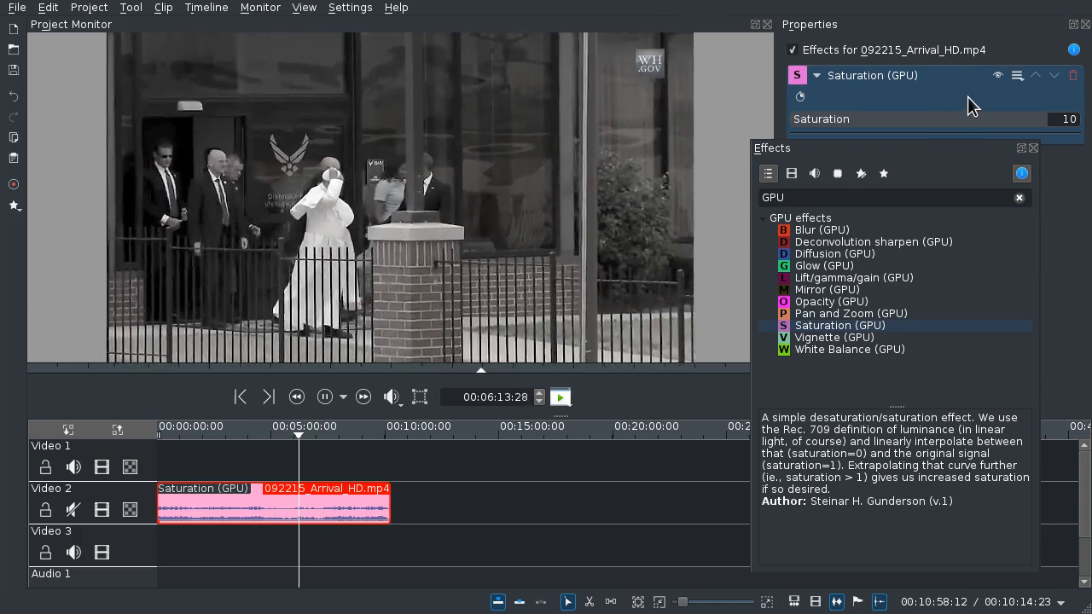
pyautogui.moveTo(1005, 120); pyautogui.dragTo(1077, 126)
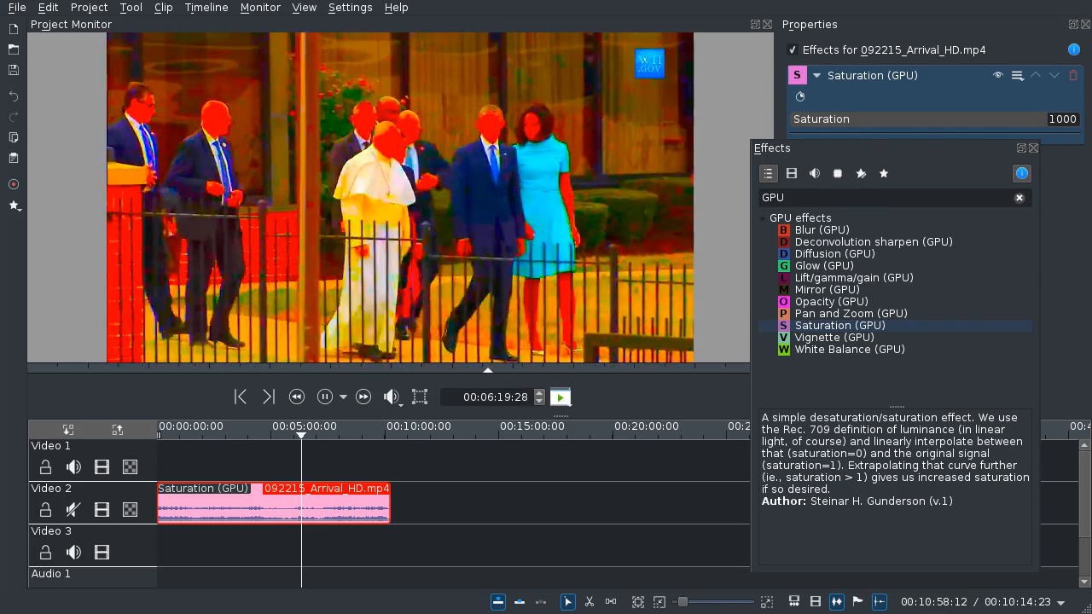
# Step: Replace the clip's Saturation effect with Vignette (GPU) and fit the effects list below its settings
pyautogui.click(1073, 76)
pyautogui.moveTo(835, 337); pyautogui.dragTo(913, 109)
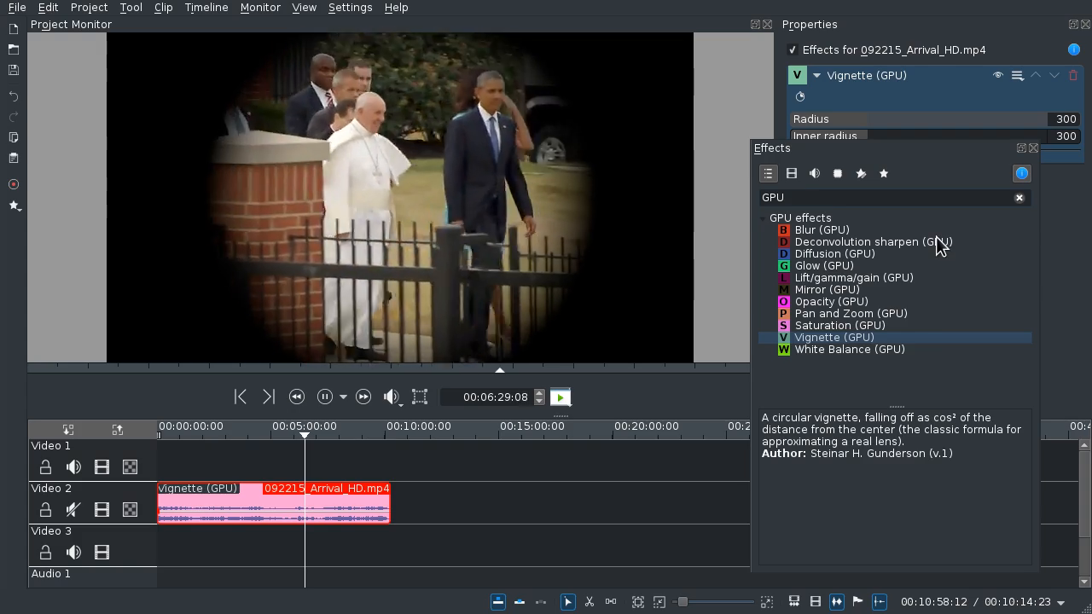
pyautogui.moveTo(929, 316); pyautogui.dragTo(970, 361)
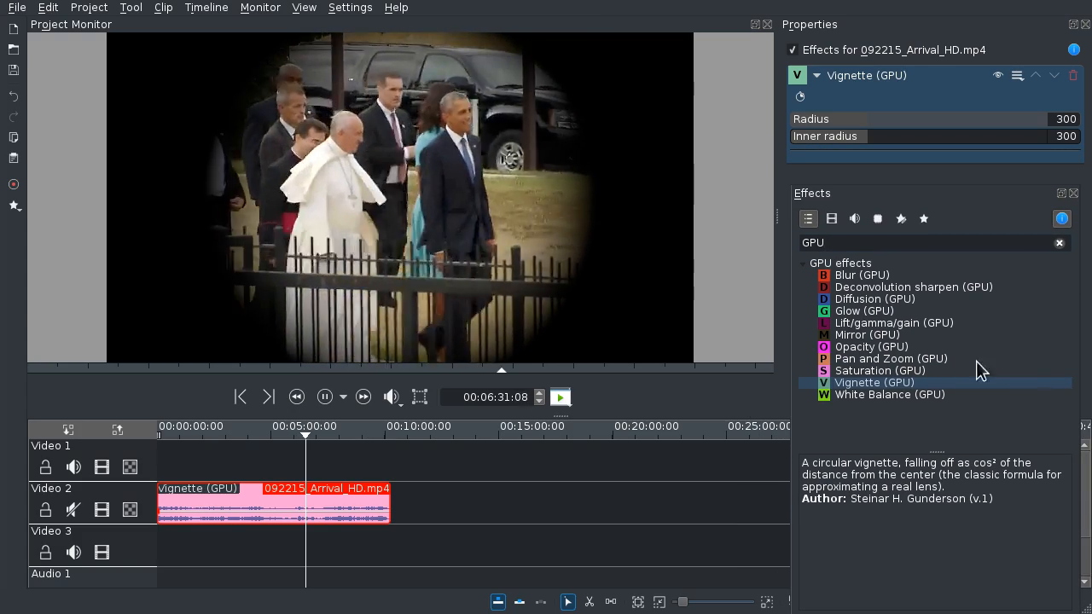
pyautogui.moveTo(1079, 612); pyautogui.dragTo(1079, 585)
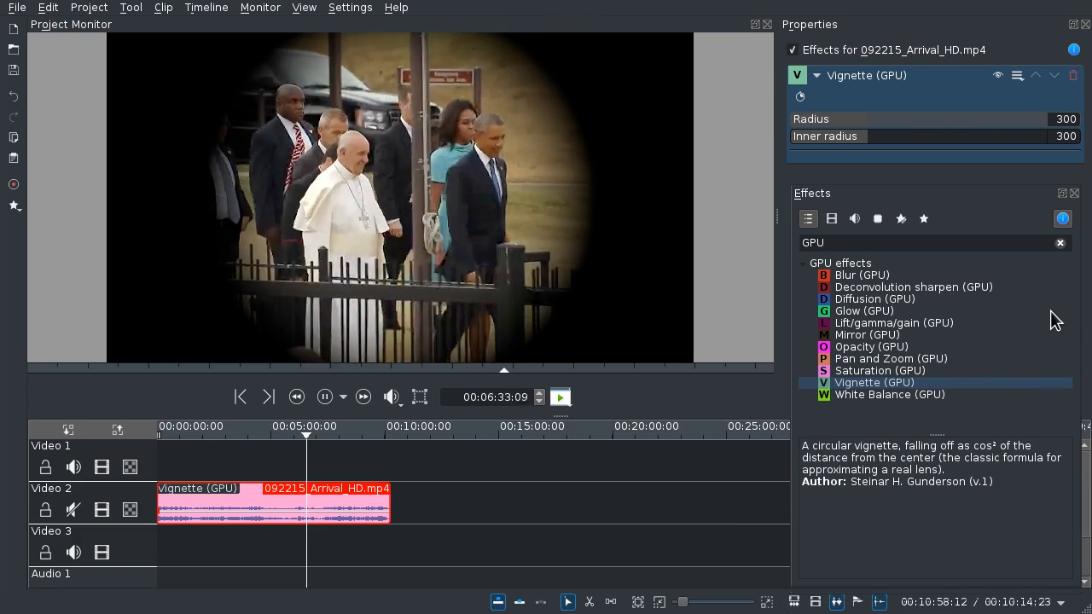
# Step: Set the Vignette (GPU) radius to 495 and its inner radius to 542
pyautogui.click(971, 118)
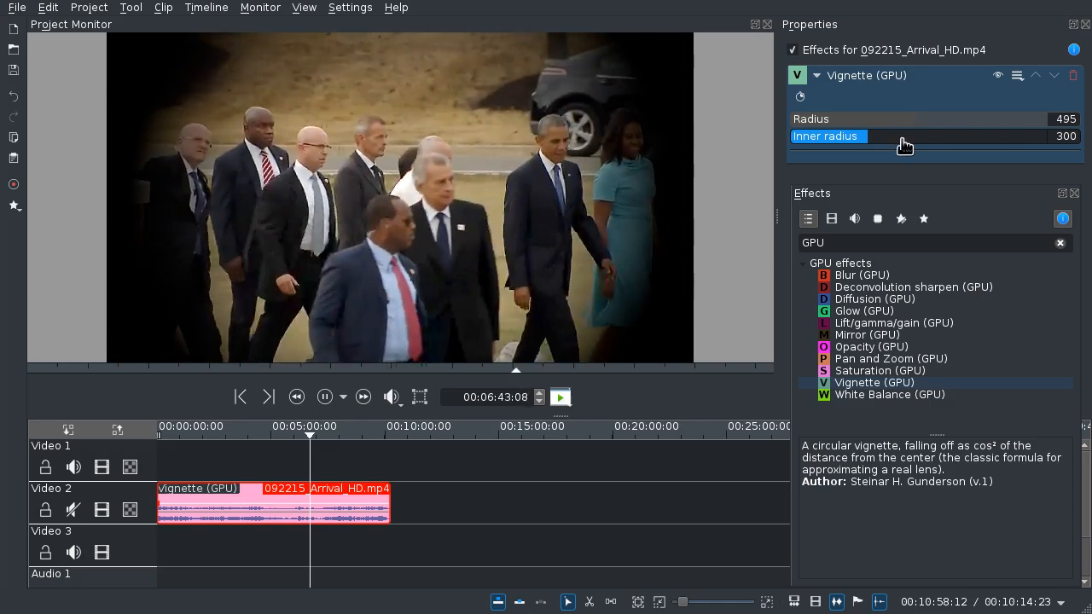
pyautogui.moveTo(950, 147); pyautogui.dragTo(843, 148)
pyautogui.click(988, 139)
pyautogui.click(928, 140)
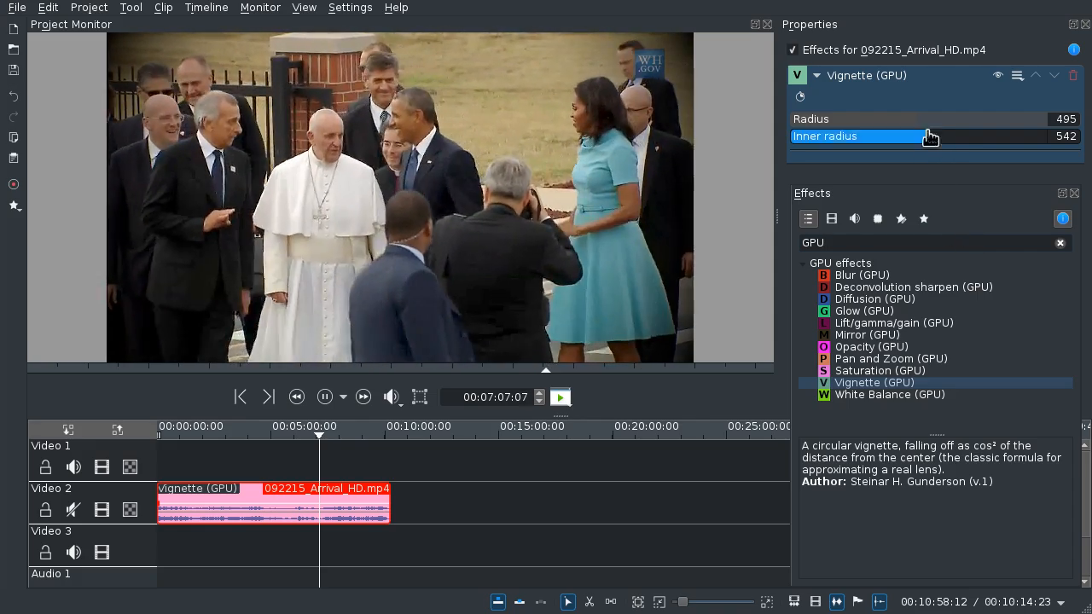
# Step: Replace the clip's Vignette effect with White Balance (GPU) and raise its color temperature to 15000
pyautogui.click(1073, 77)
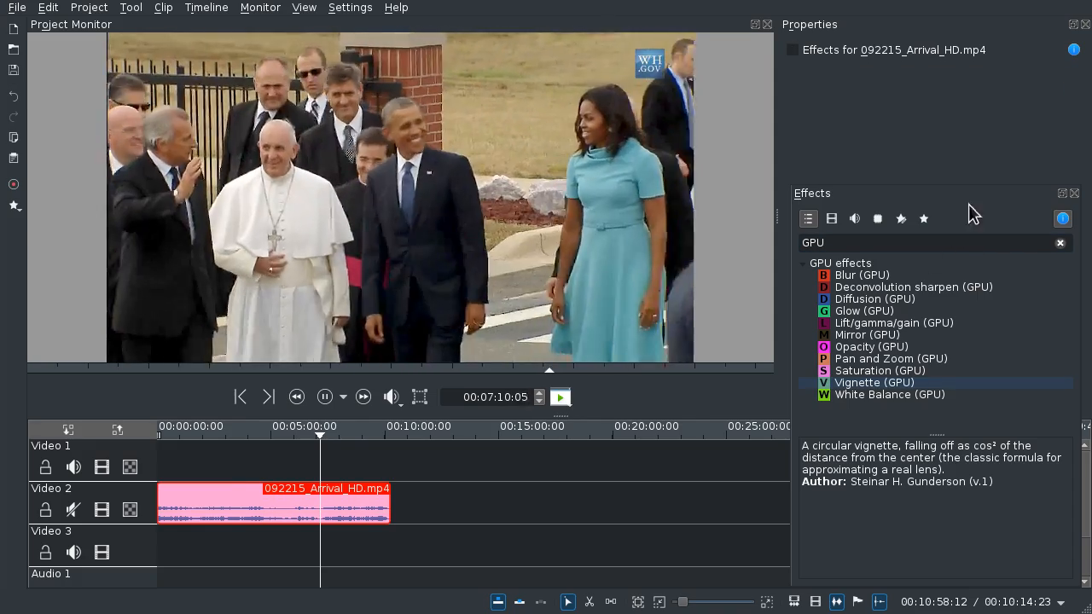
pyautogui.moveTo(853, 394); pyautogui.dragTo(930, 142)
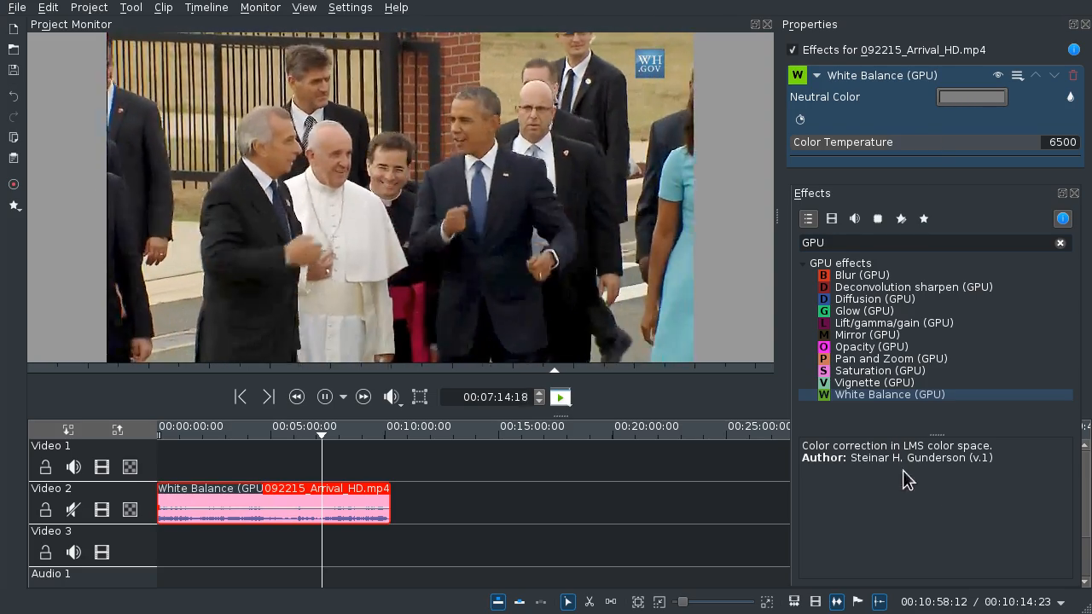
pyautogui.moveTo(943, 143); pyautogui.dragTo(1007, 146)
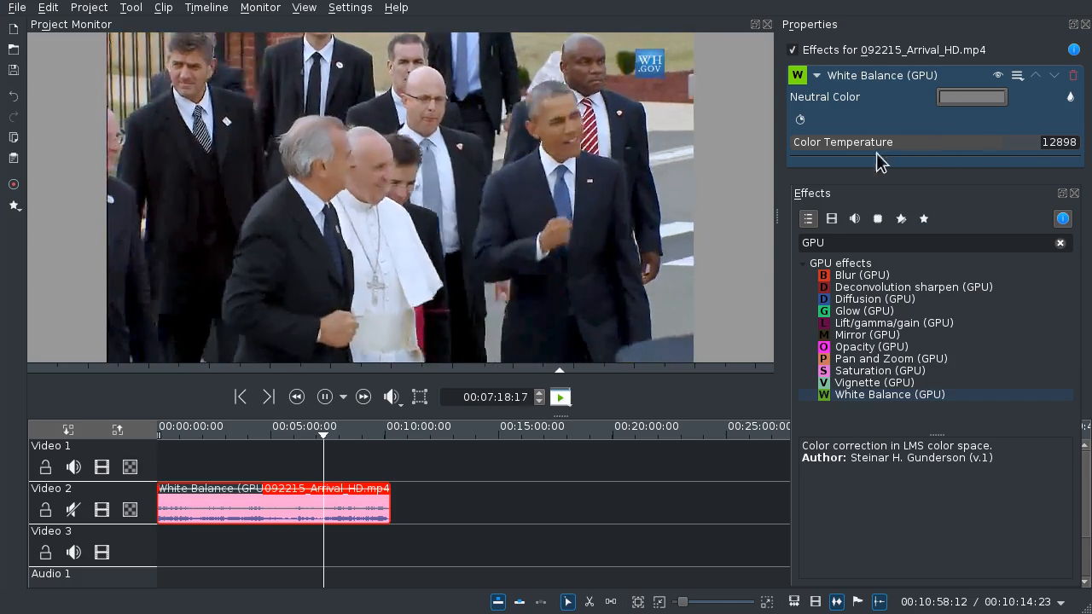
pyautogui.click(842, 144)
pyautogui.moveTo(980, 144); pyautogui.dragTo(1041, 144)
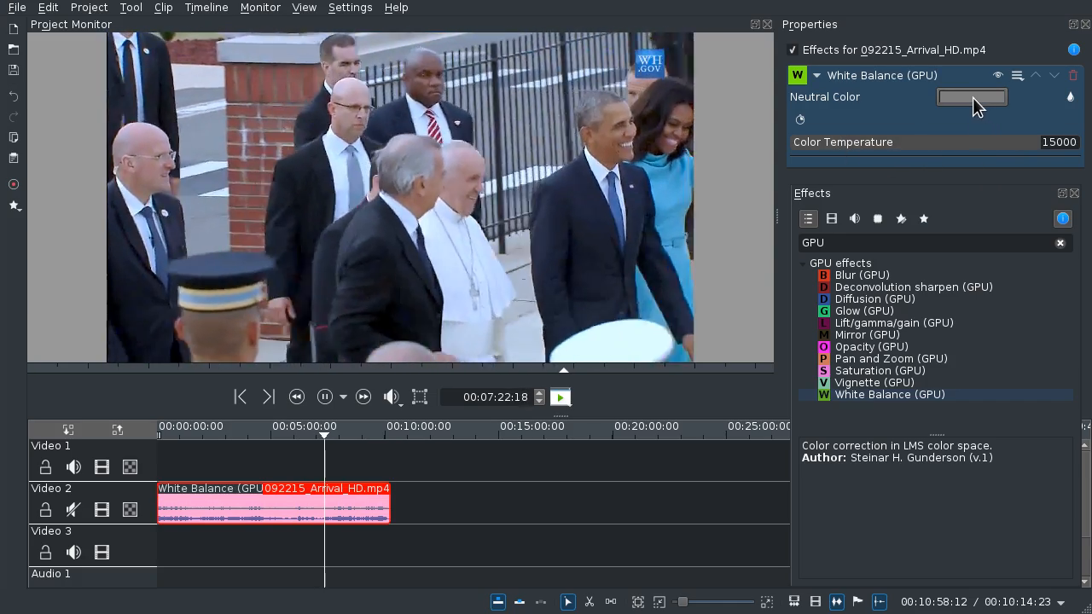
# Step: Set the White Balance neutral color to the basic green #00aa00, keeping the video visible while choosing it
pyautogui.click(973, 98)
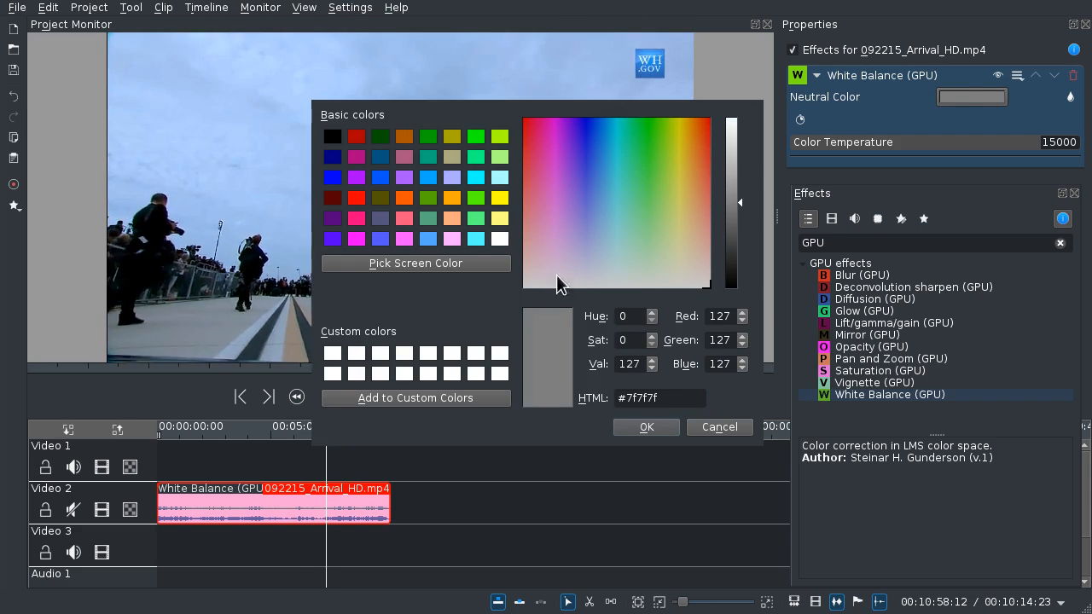
pyautogui.moveTo(711, 246); pyautogui.dragTo(682, 239)
pyautogui.moveTo(582, 235); pyautogui.dragTo(861, 352)
pyautogui.click(708, 254)
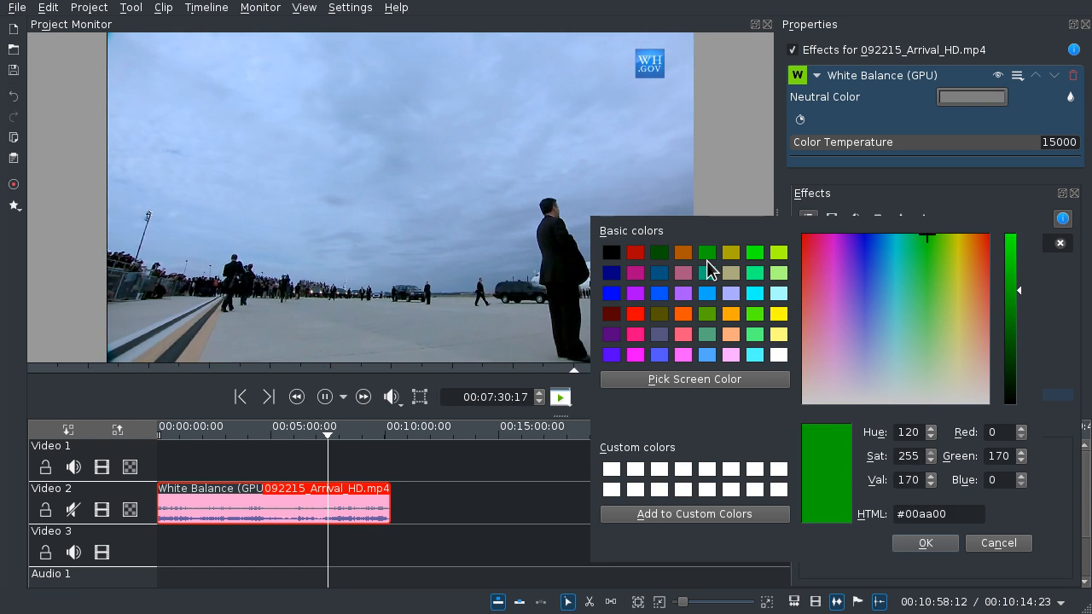
pyautogui.click(927, 543)
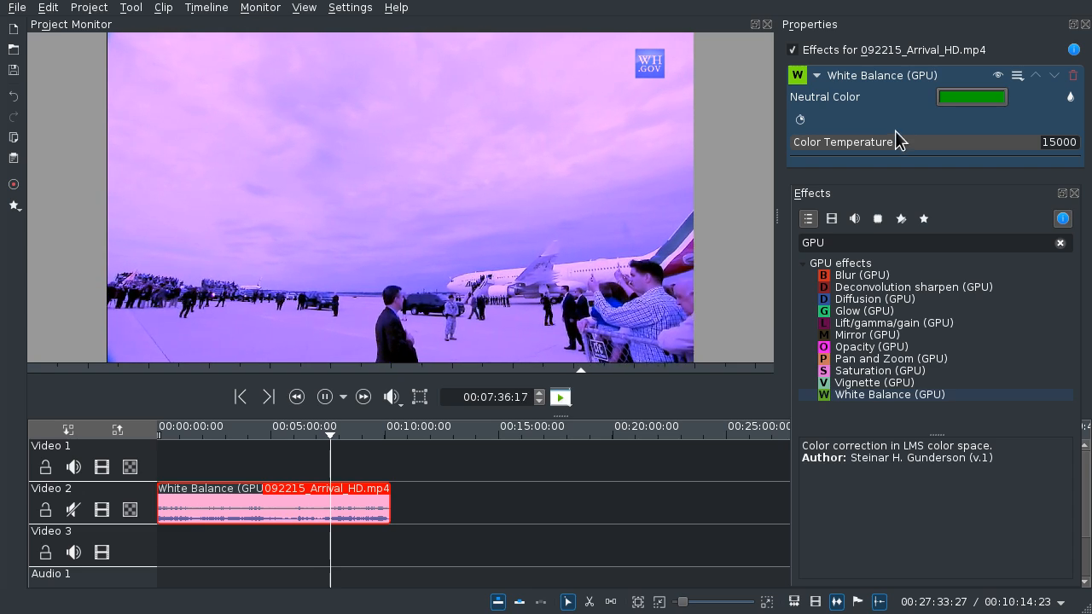
# Step: Jump playback ahead to about 00:09:44 to view the white-balanced footage near the clip's end
pyautogui.click(360, 550)
pyautogui.click(379, 550)
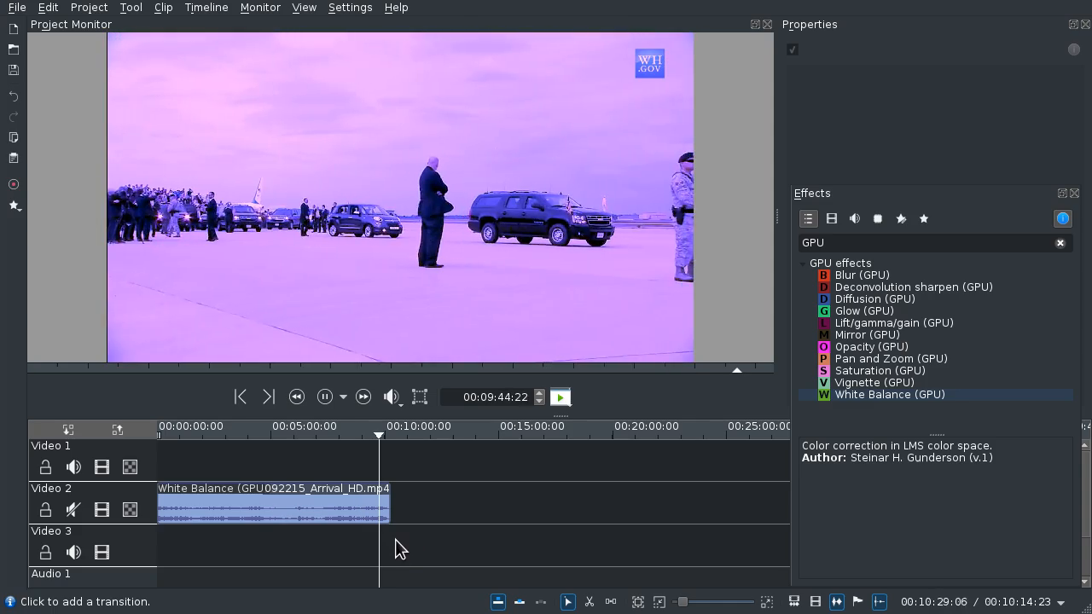
pyautogui.click(237, 542)
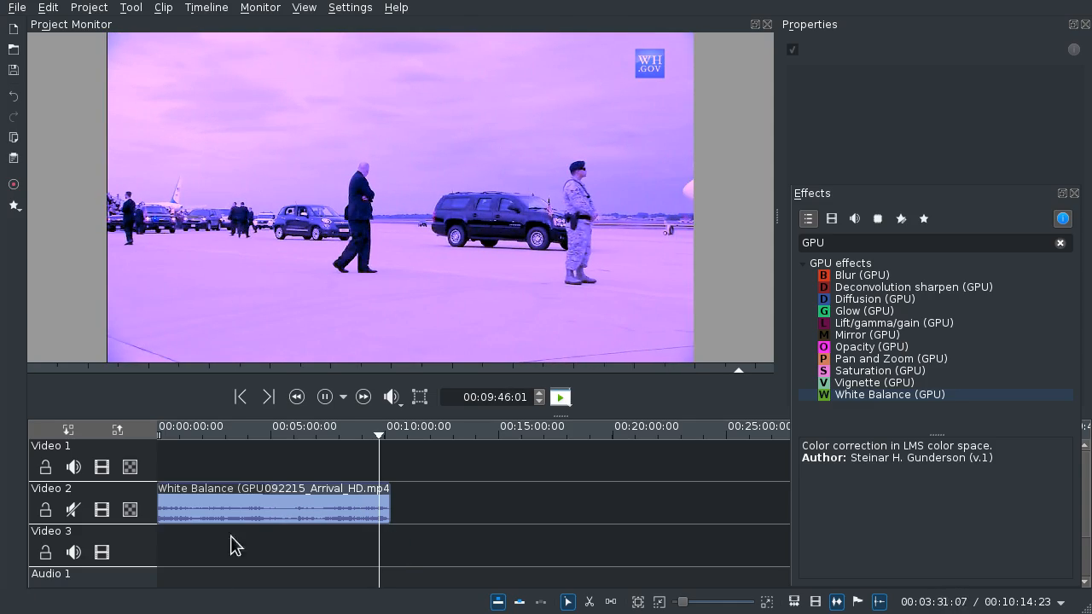
# Step: Jump playback back into the clip's first minute to view the white-balanced footage there
pyautogui.click(174, 526)
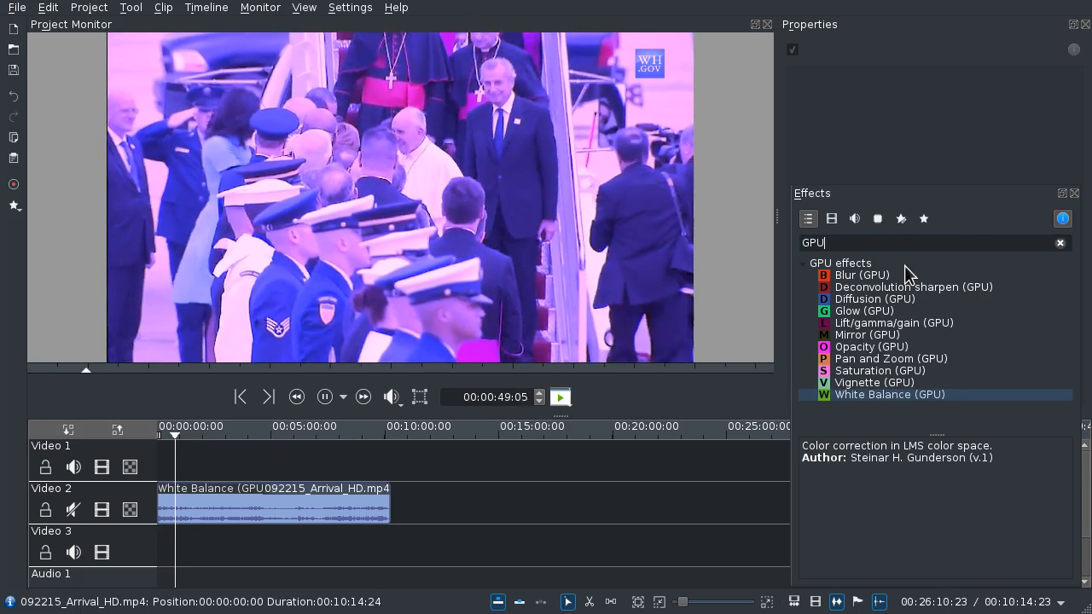
pyautogui.click(844, 243)
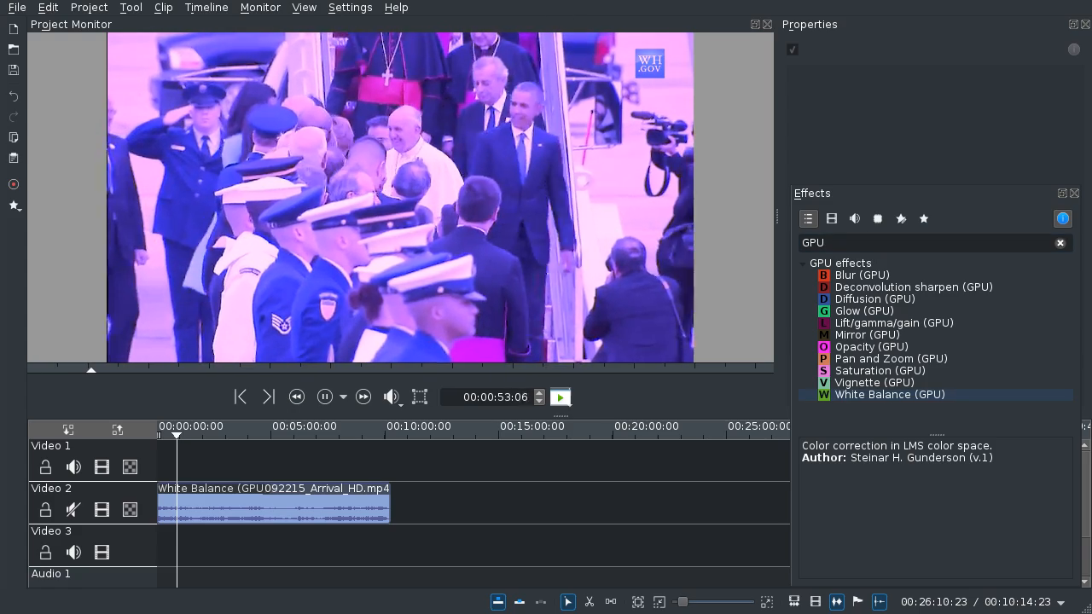
# Step: Review the Use GPU processing (Movit library) option in the playback configuration, toggle it off and back on, and discard the dialog
pyautogui.click(361, 9)
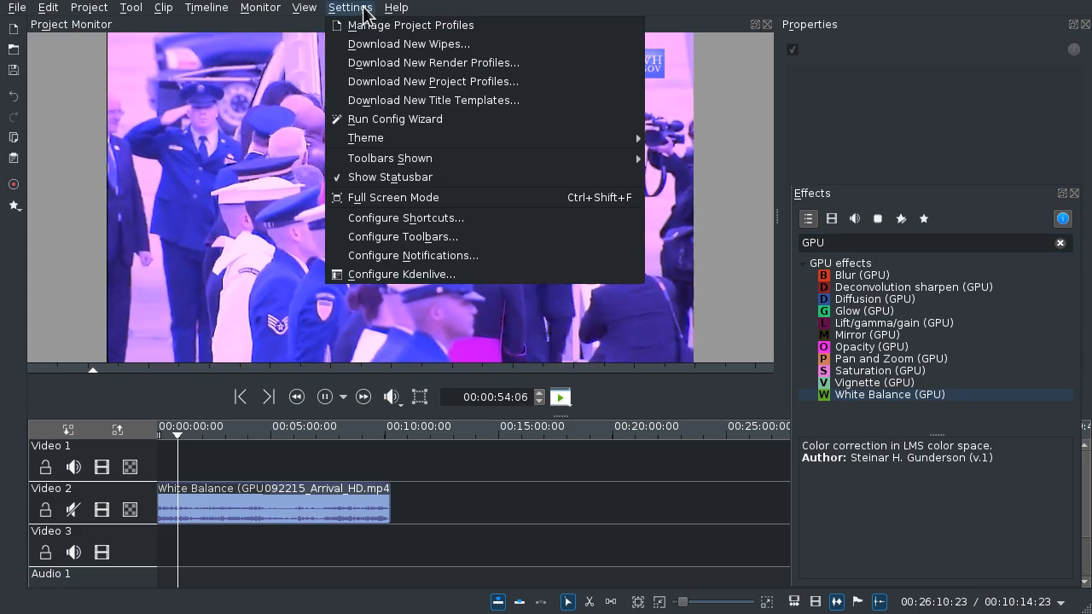
pyautogui.click(395, 273)
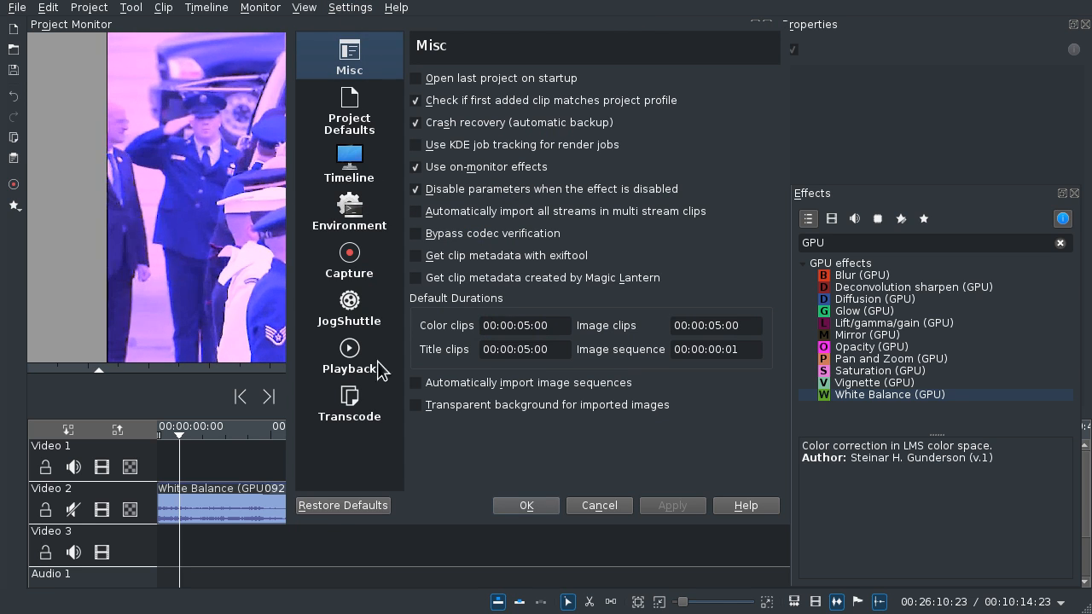
pyautogui.click(350, 363)
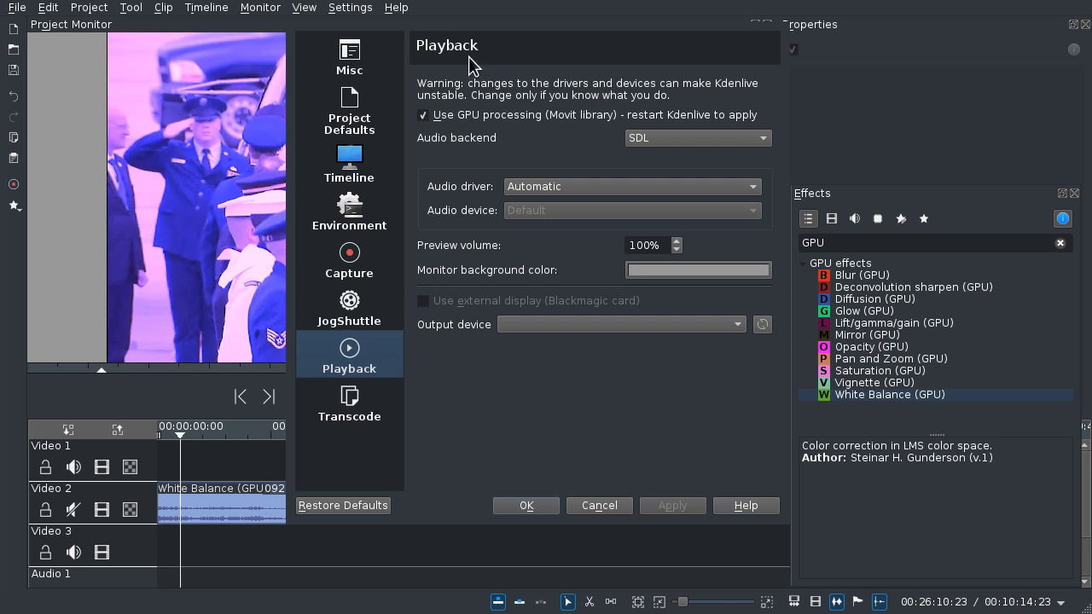
pyautogui.click(423, 115)
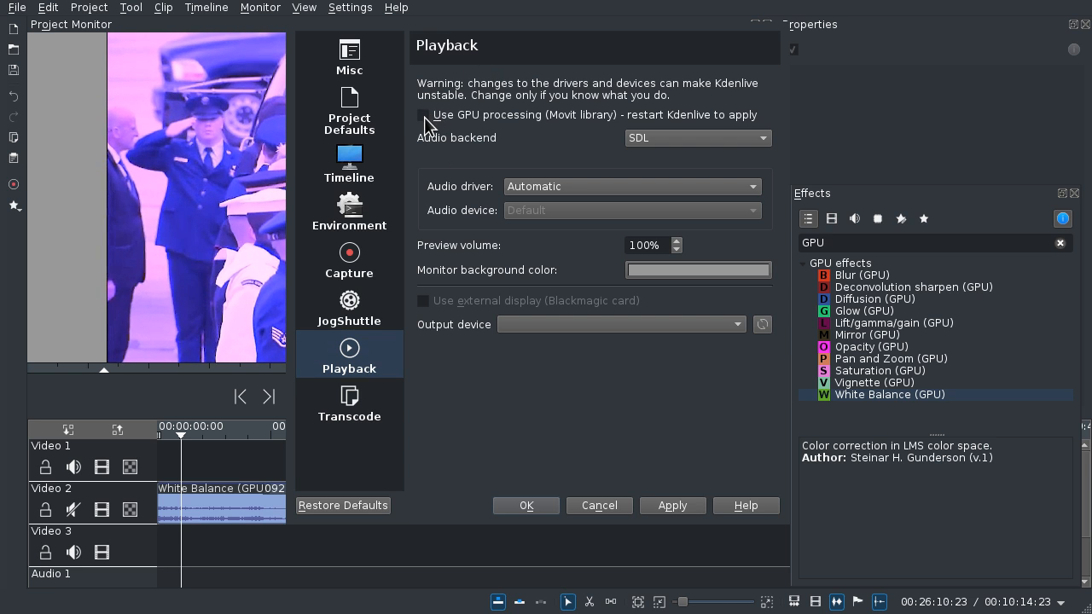
pyautogui.click(424, 115)
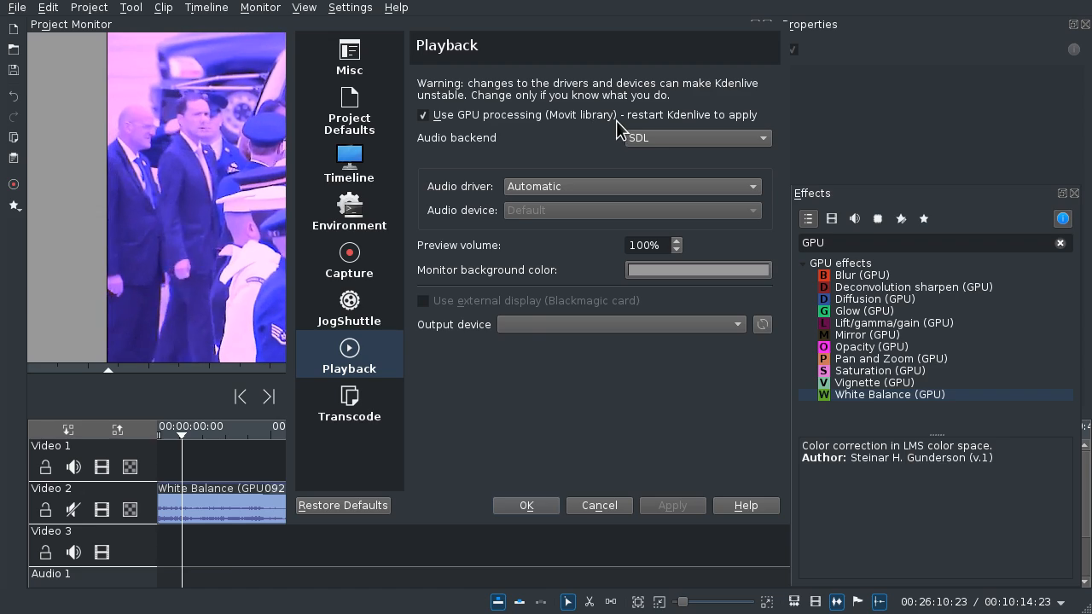
pyautogui.click(584, 505)
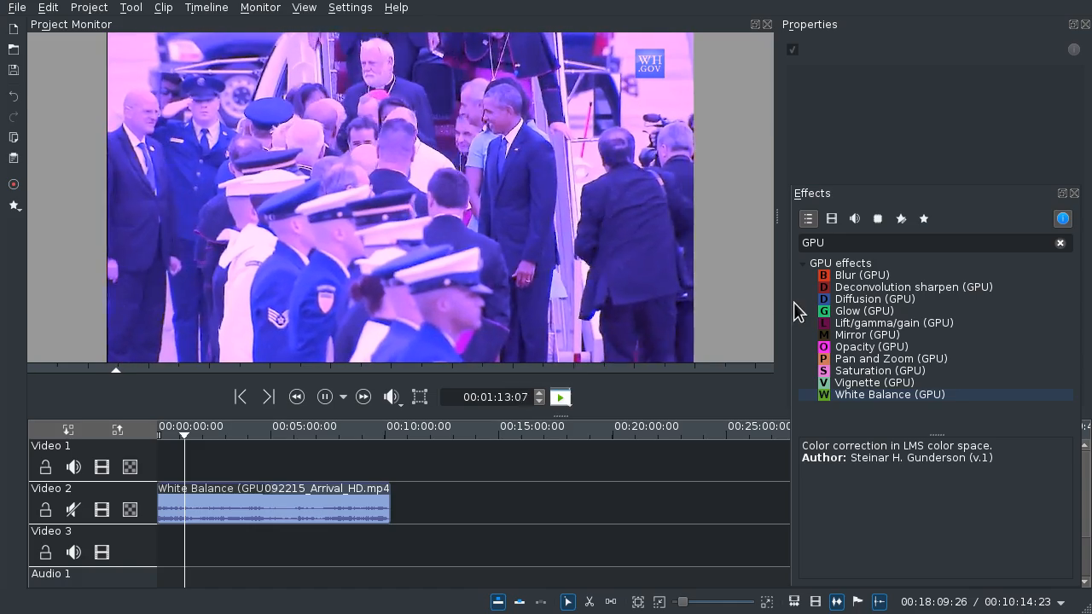
# Step: Add the Blur (GPU), Diffusion (GPU) and Deconvolution sharpen (GPU) effects to the 092215_Arrival_HD.mp4 clip on Video 2
pyautogui.click(892, 277)
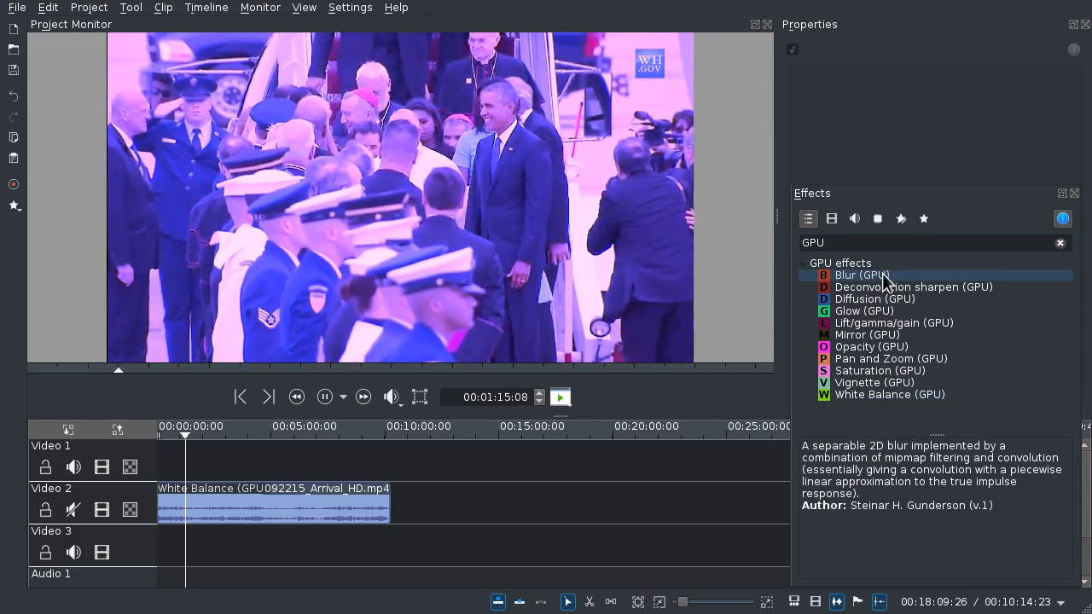
pyautogui.moveTo(886, 279); pyautogui.dragTo(333, 503)
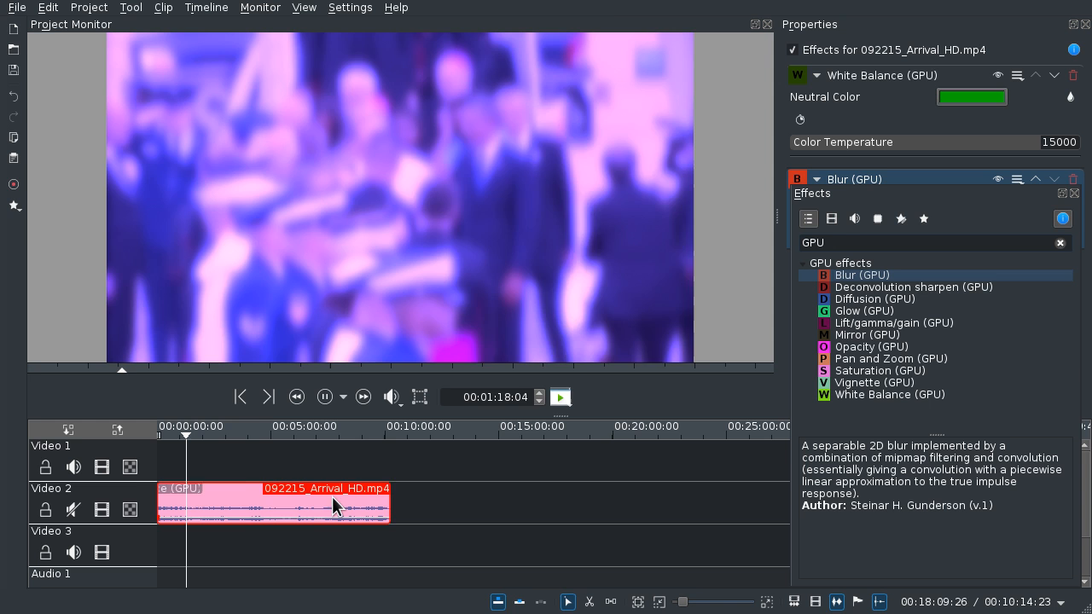
pyautogui.moveTo(874, 299); pyautogui.dragTo(330, 495)
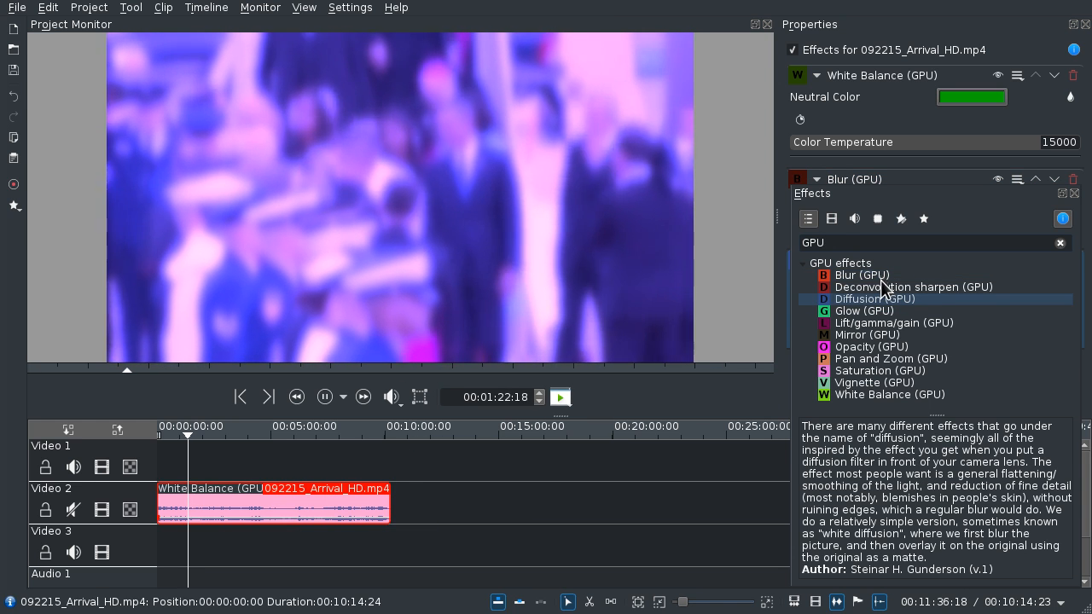
pyautogui.click(879, 276)
pyautogui.moveTo(883, 287); pyautogui.dragTo(301, 509)
# Step: Stack Glow, Lift/gamma/gain, Mirror, Opacity, and Pan and Zoom (all GPU) onto the 092215_Arrival_HD.mp4 clip
pyautogui.moveTo(864, 310); pyautogui.dragTo(365, 510)
pyautogui.moveTo(864, 324); pyautogui.dragTo(281, 512)
pyautogui.moveTo(879, 336); pyautogui.dragTo(314, 491)
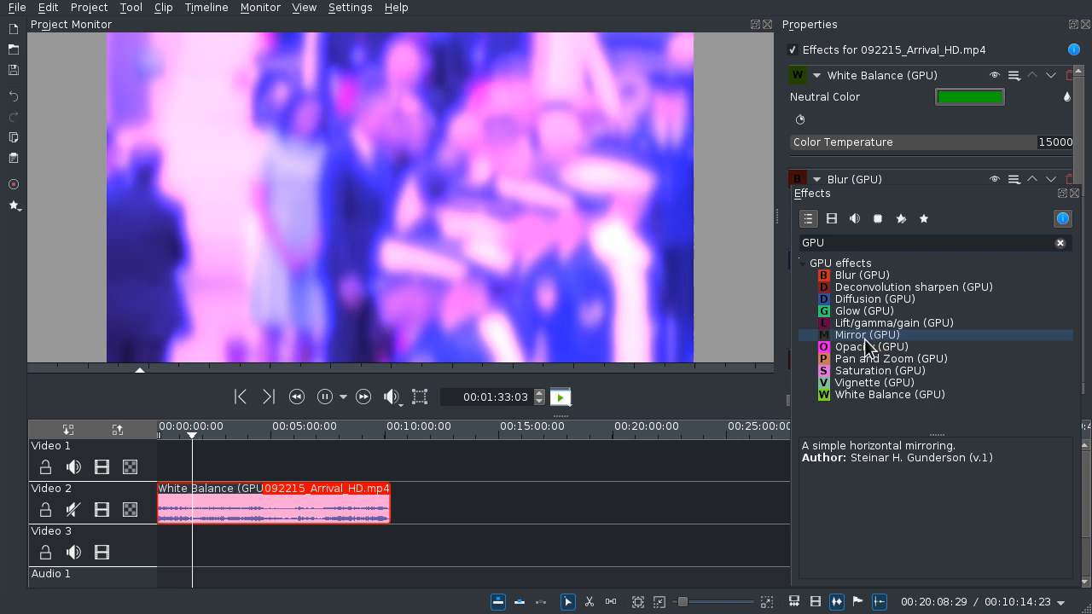
pyautogui.moveTo(853, 348); pyautogui.dragTo(281, 506)
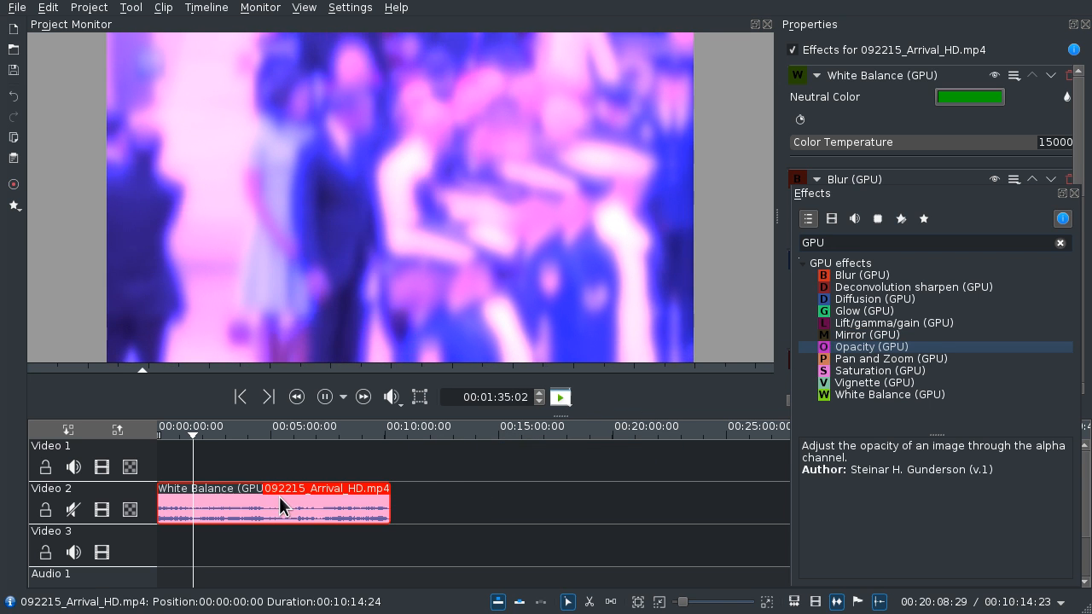
pyautogui.moveTo(854, 358); pyautogui.dragTo(266, 503)
pyautogui.write('<')
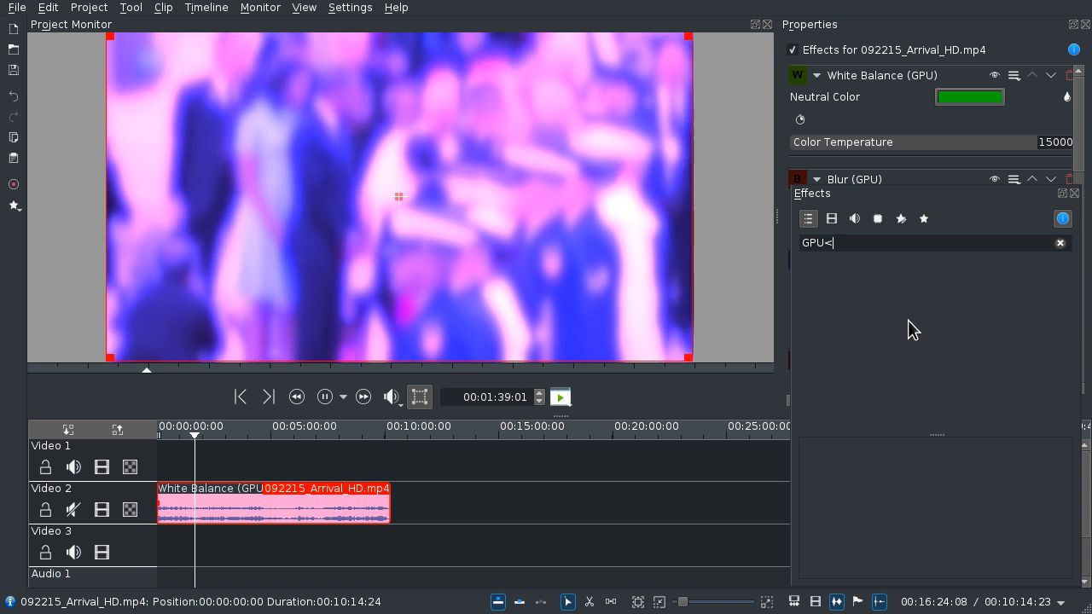
pyautogui.write('<<<<<<<<<<')
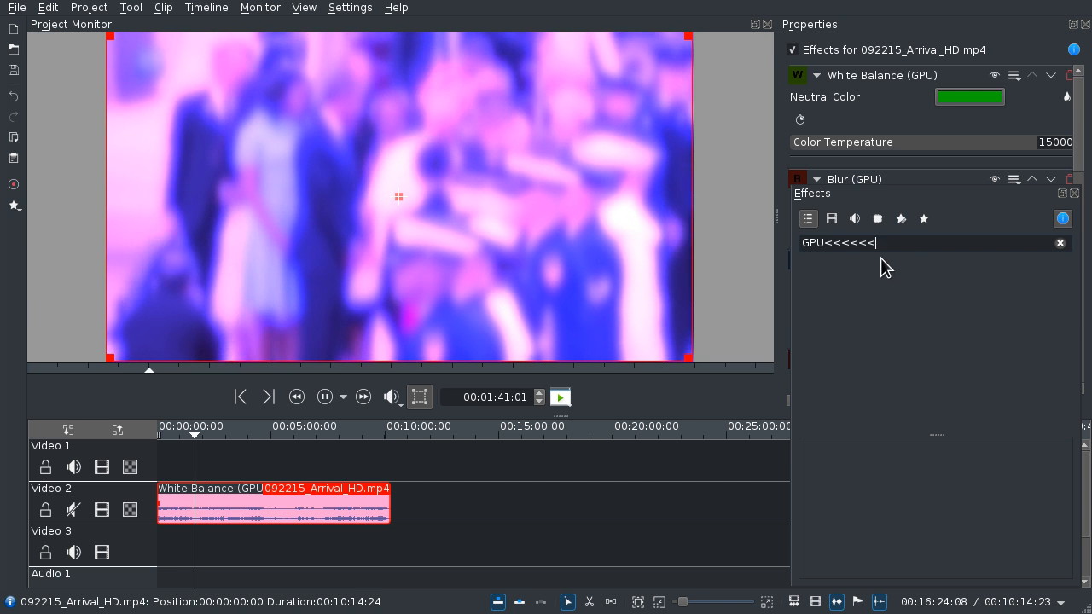
pyautogui.press('BackSpace')
pyautogui.press('BackSpace')
pyautogui.press('BackSpace')
# Step: Shift the floating Effects list aside to uncover the clip's effect settings
pyautogui.moveTo(837, 338); pyautogui.dragTo(812, 355)
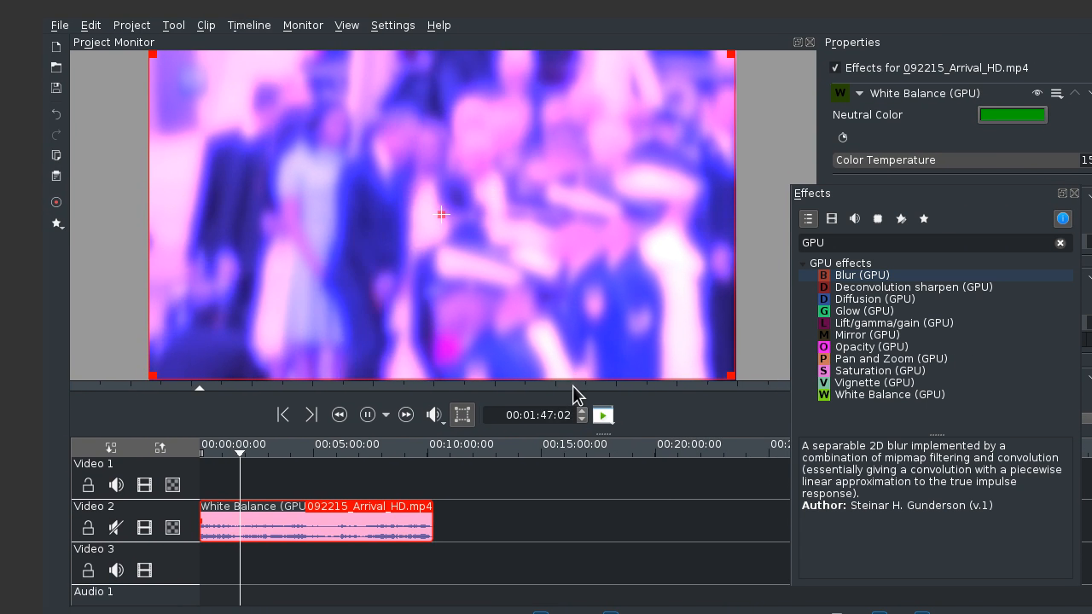
pyautogui.moveTo(573, 386); pyautogui.dragTo(531, 369)
pyautogui.moveTo(872, 333); pyautogui.dragTo(1083, 354)
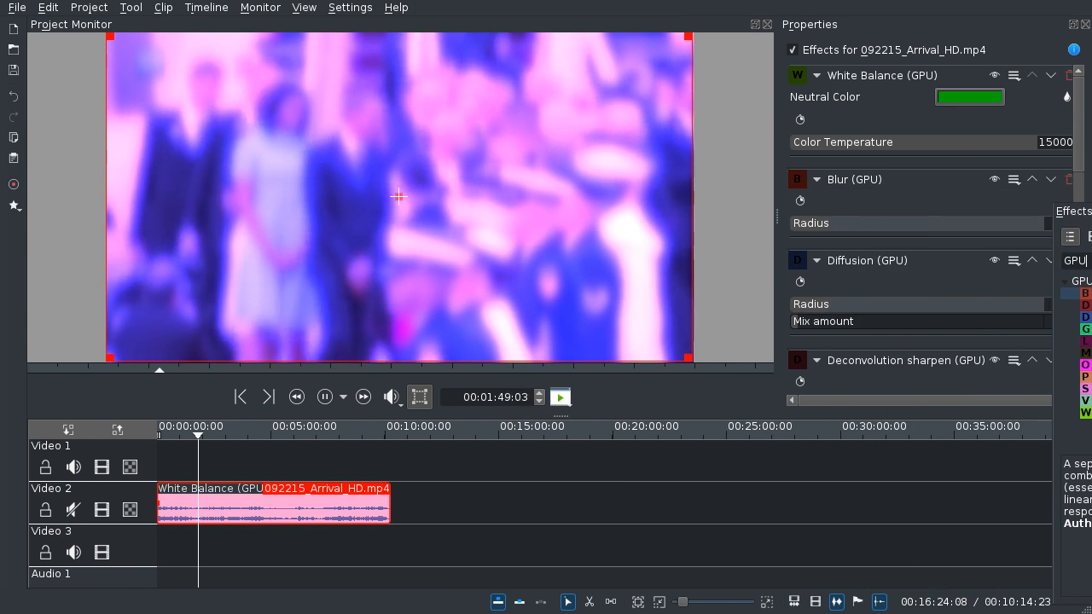
# Step: Try a Pan and Zoom (GPU) size of 1200%, and reselect the clip with the playhead stopped at about 00:02:46
pyautogui.moveTo(1084, 101); pyautogui.dragTo(1074, 339)
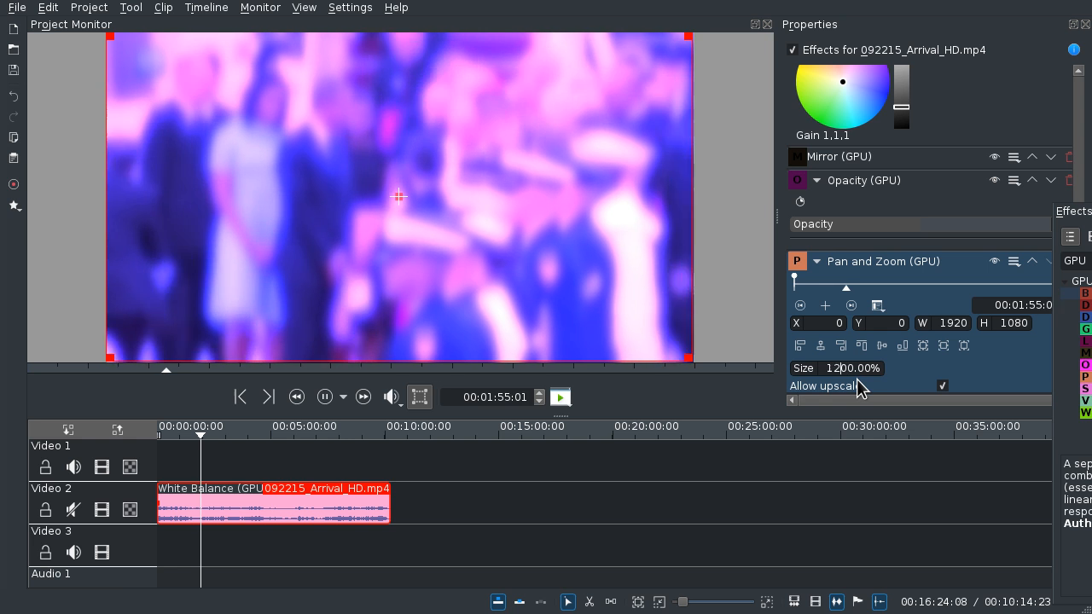
pyautogui.click(706, 517)
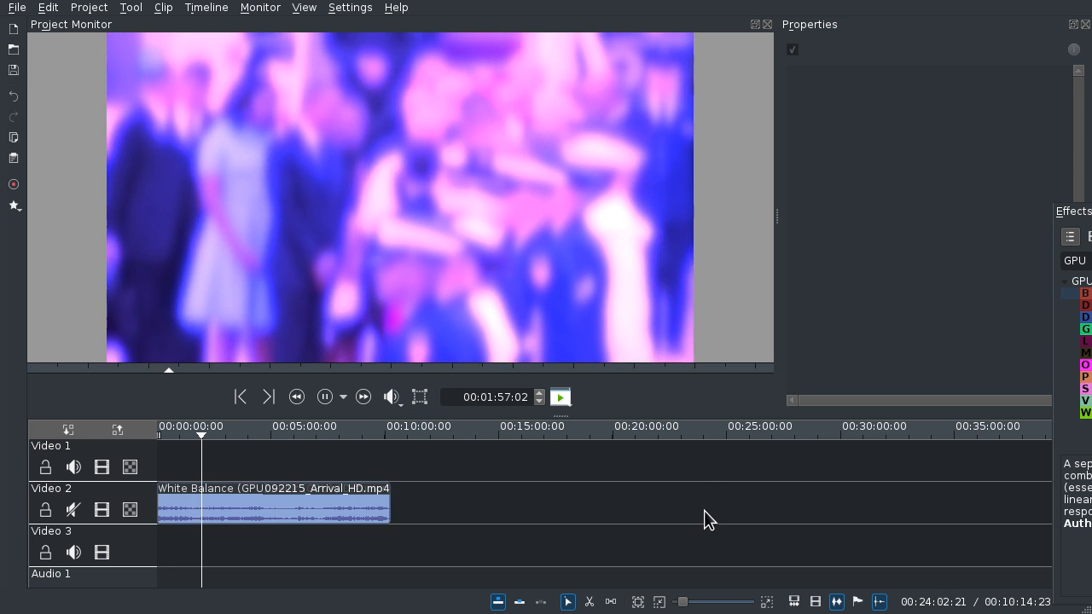
pyautogui.click(613, 438)
pyautogui.click(220, 505)
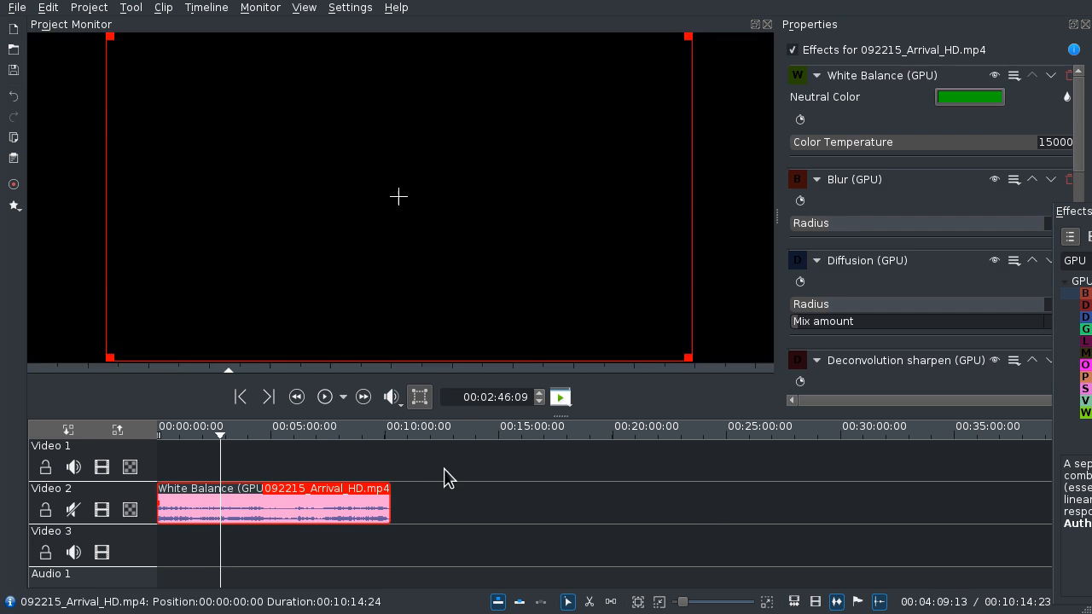
# Step: Set the Pan and Zoom (GPU) size to 120% with X -81 and Y -112, and resume playback
pyautogui.moveTo(1082, 113); pyautogui.dragTo(1002, 330)
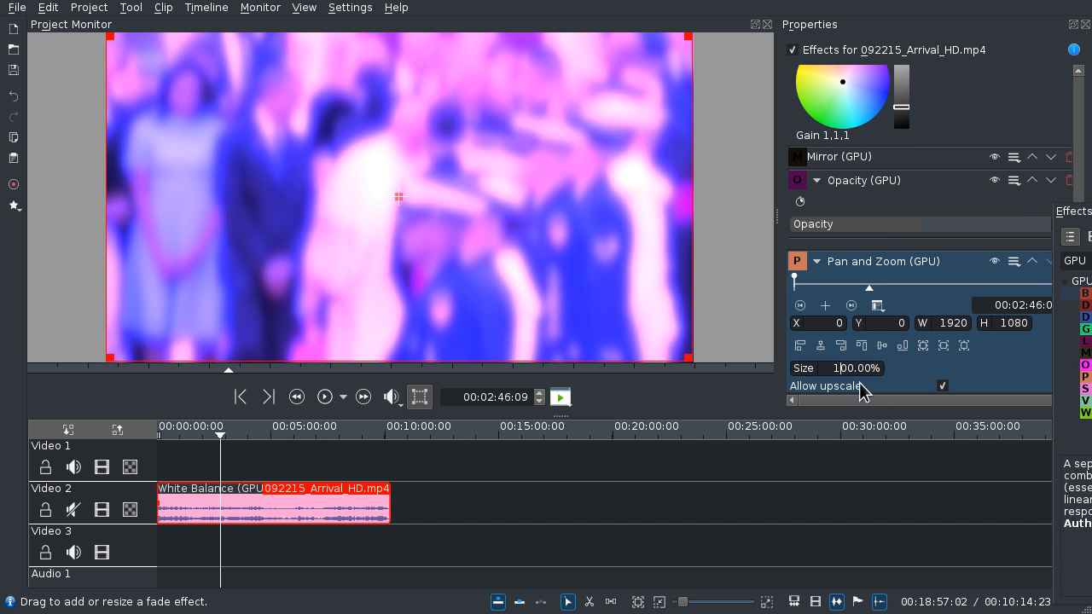
pyautogui.write('2')
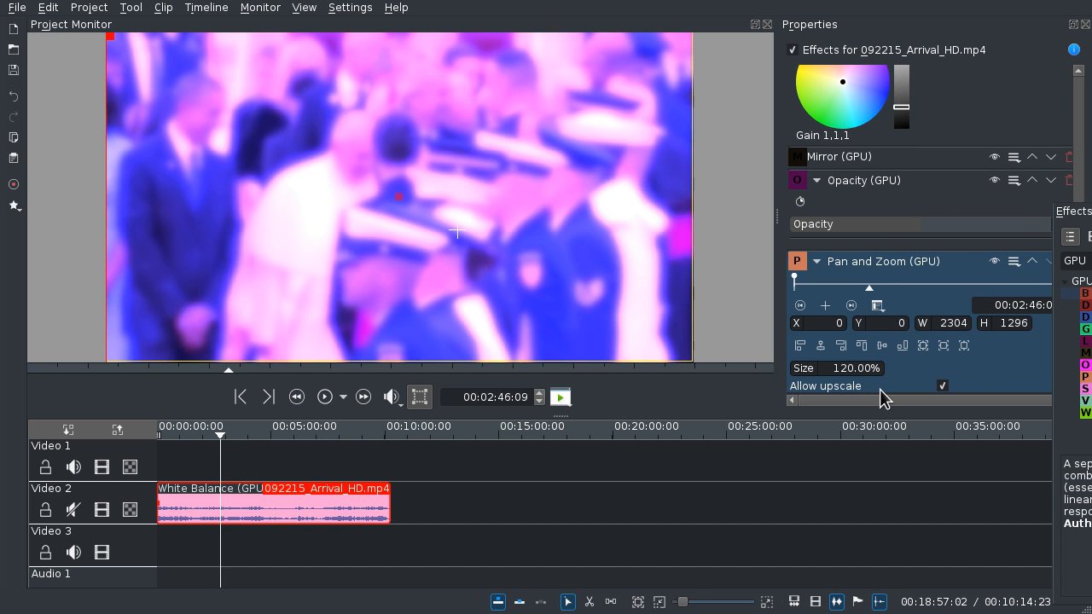
pyautogui.moveTo(890, 336); pyautogui.dragTo(776, 331)
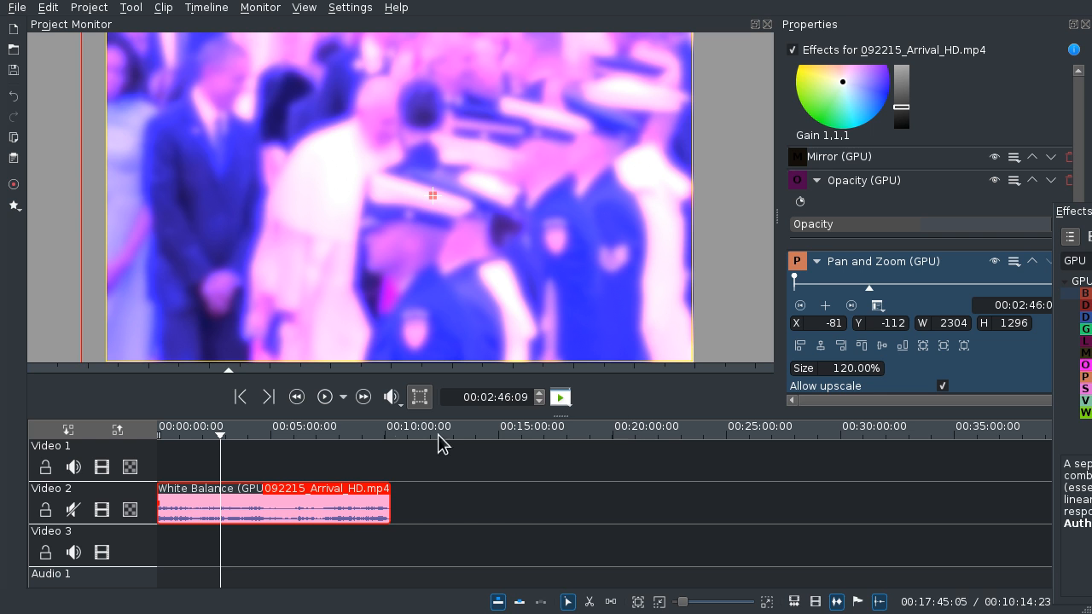
pyautogui.click(224, 541)
pyautogui.press('space')
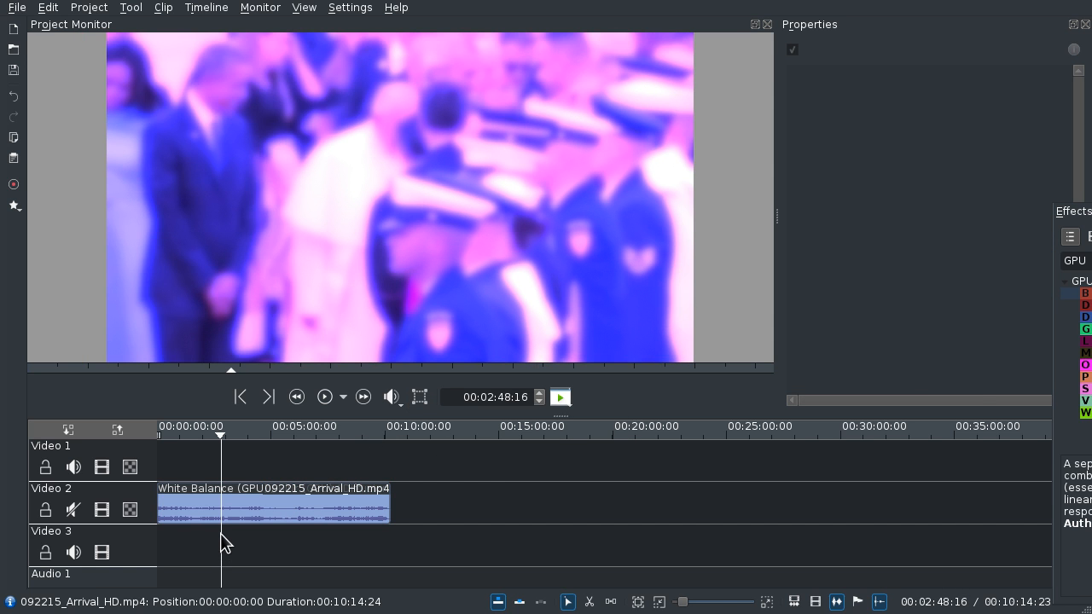
# Step: Add the Saturation (GPU) and Vignette (GPU) effects to the 092215_Arrival_HD.mp4 clip
pyautogui.click(341, 517)
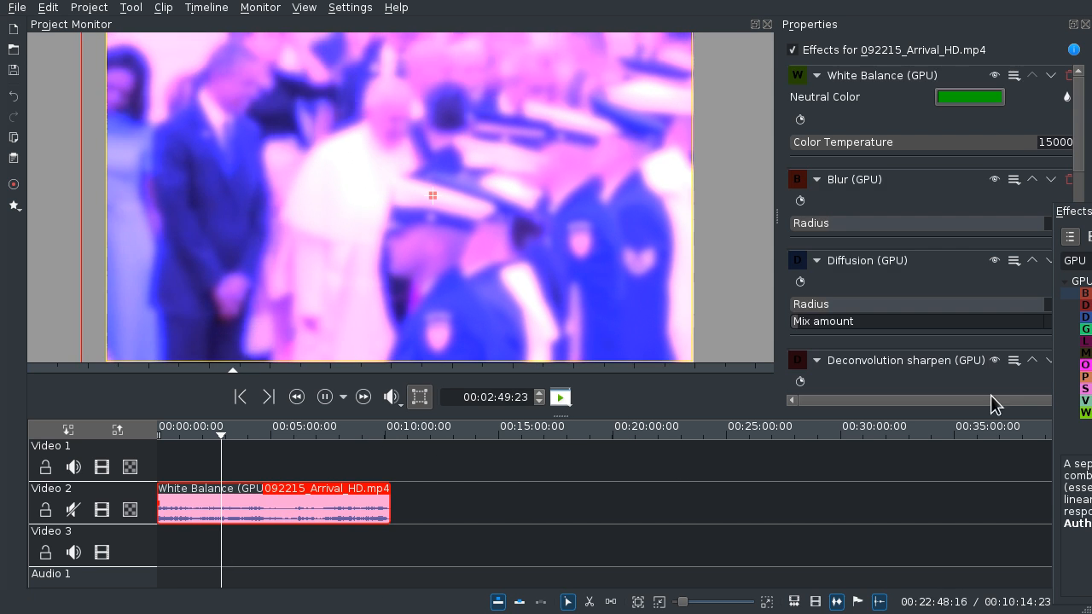
pyautogui.moveTo(1079, 390); pyautogui.dragTo(307, 510)
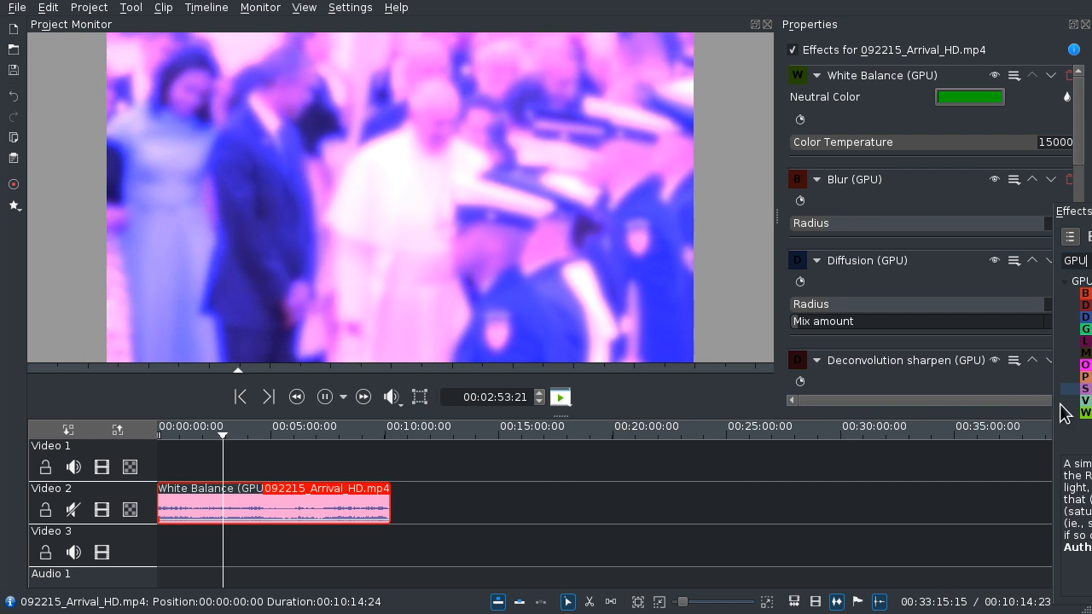
pyautogui.moveTo(1084, 400); pyautogui.dragTo(310, 492)
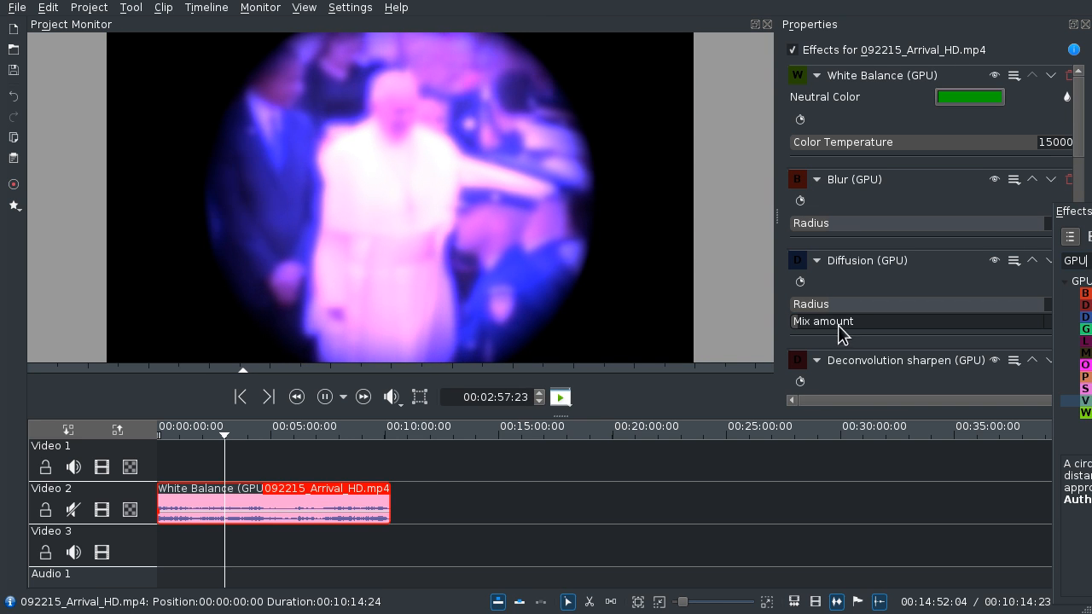
# Step: Close the floating Effects list and move Vignette (GPU) above Saturation (GPU) in the clip's effect stack
pyautogui.moveTo(1082, 134); pyautogui.dragTo(1073, 384)
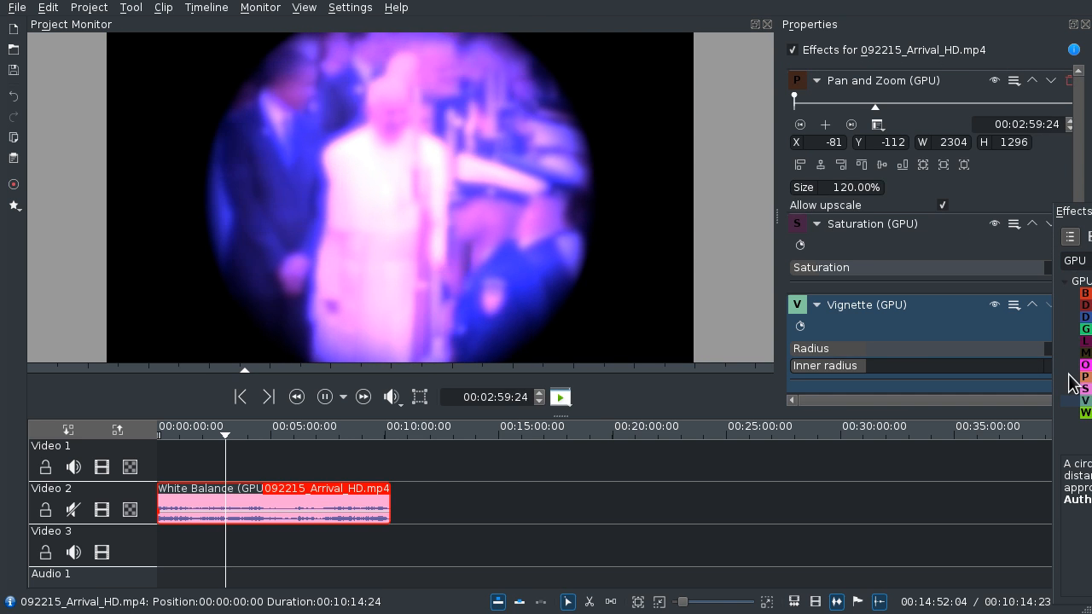
pyautogui.click(1091, 212)
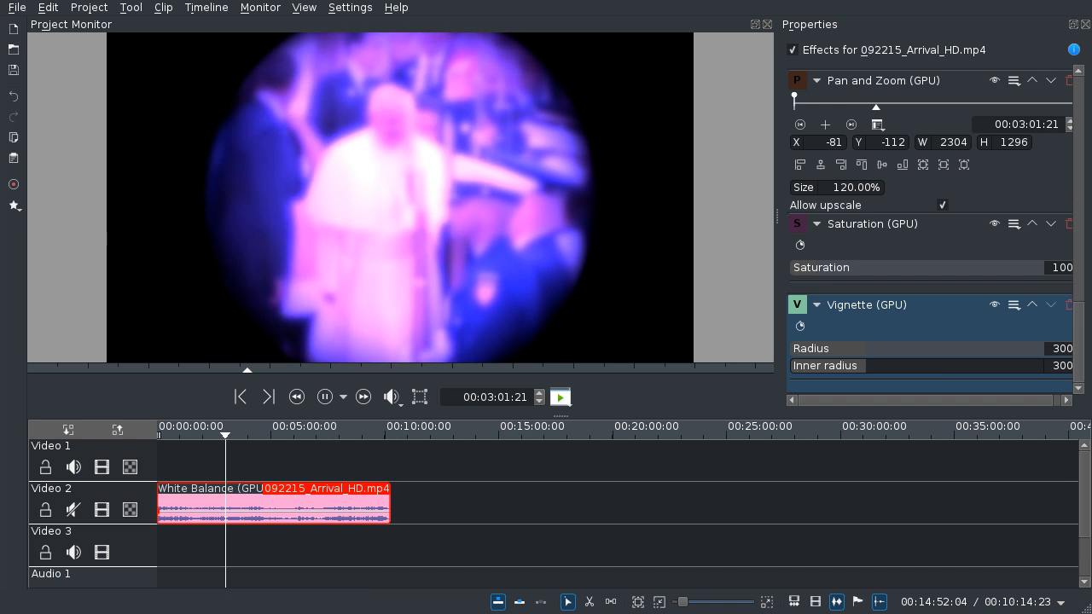
pyautogui.click(1031, 305)
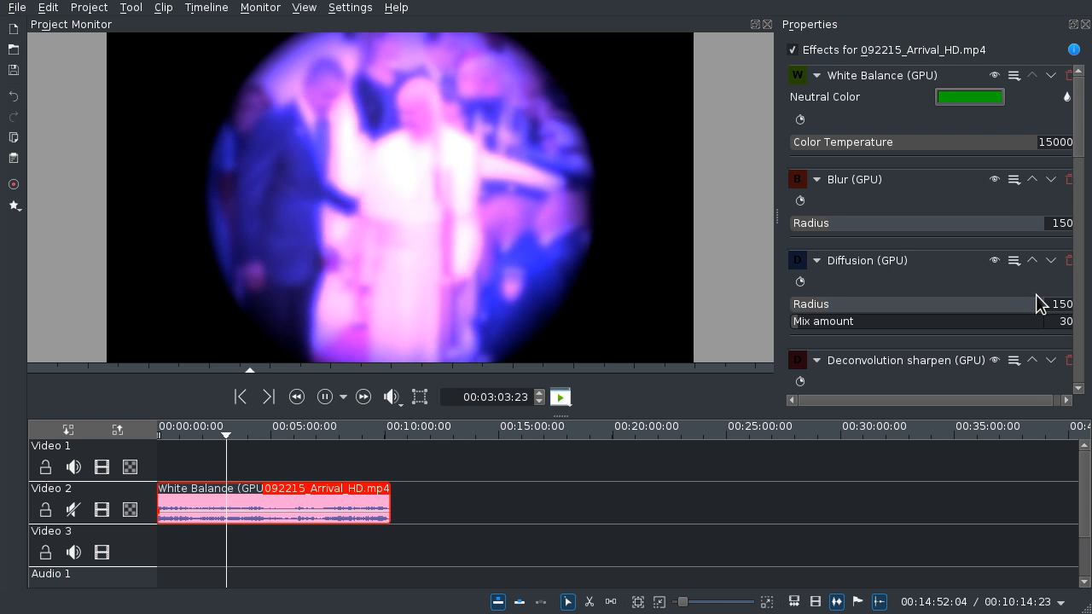
# Step: Collapse the settings of every effect in the clip's stack, from White Balance (GPU) down to Saturation (GPU)
pyautogui.click(818, 76)
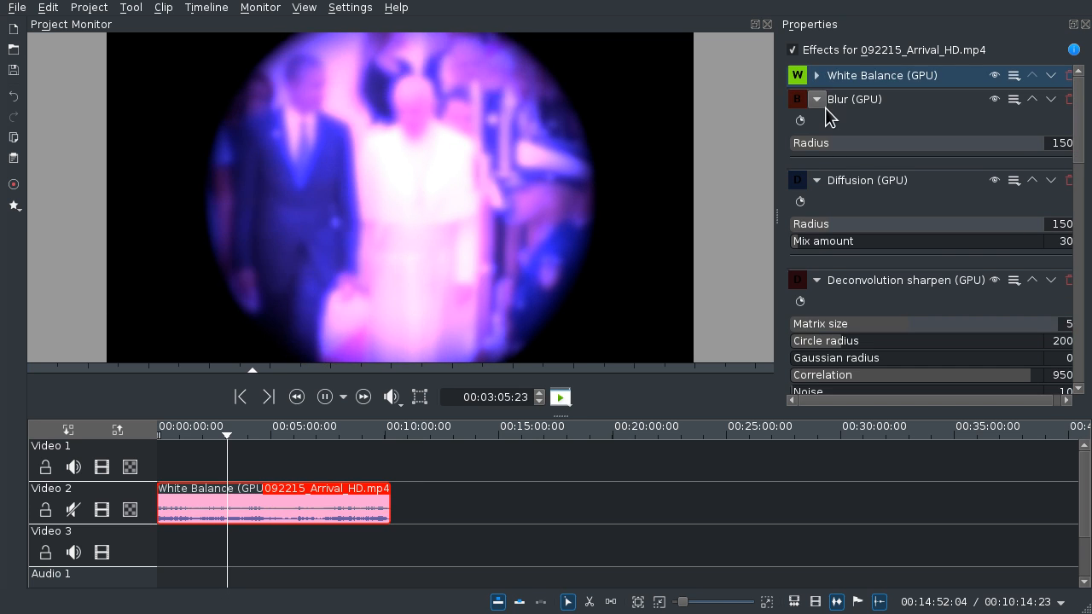
pyautogui.click(818, 99)
pyautogui.click(818, 124)
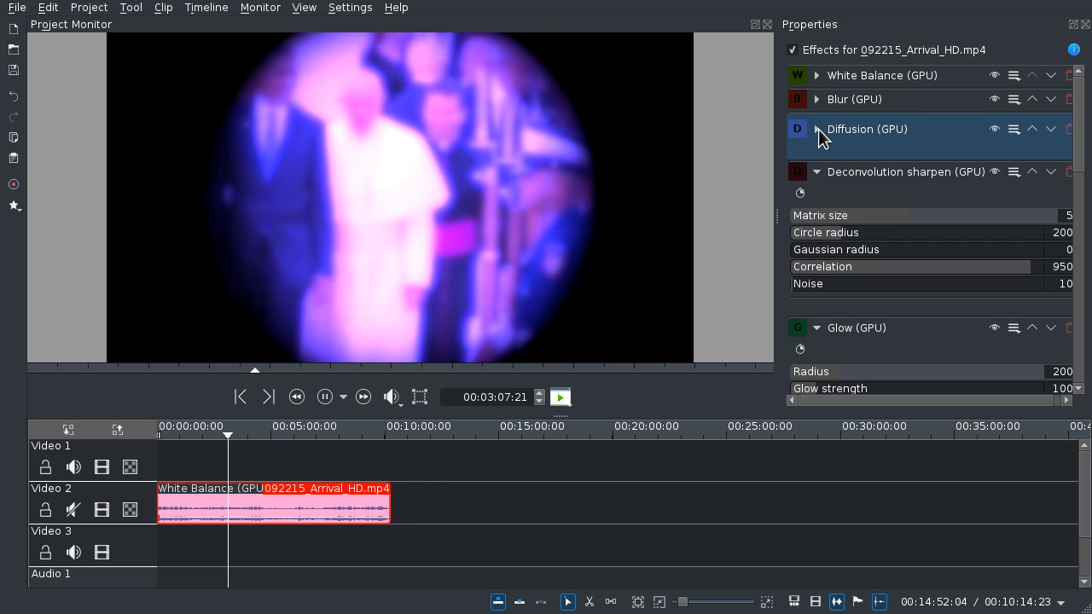
pyautogui.click(817, 147)
pyautogui.click(817, 172)
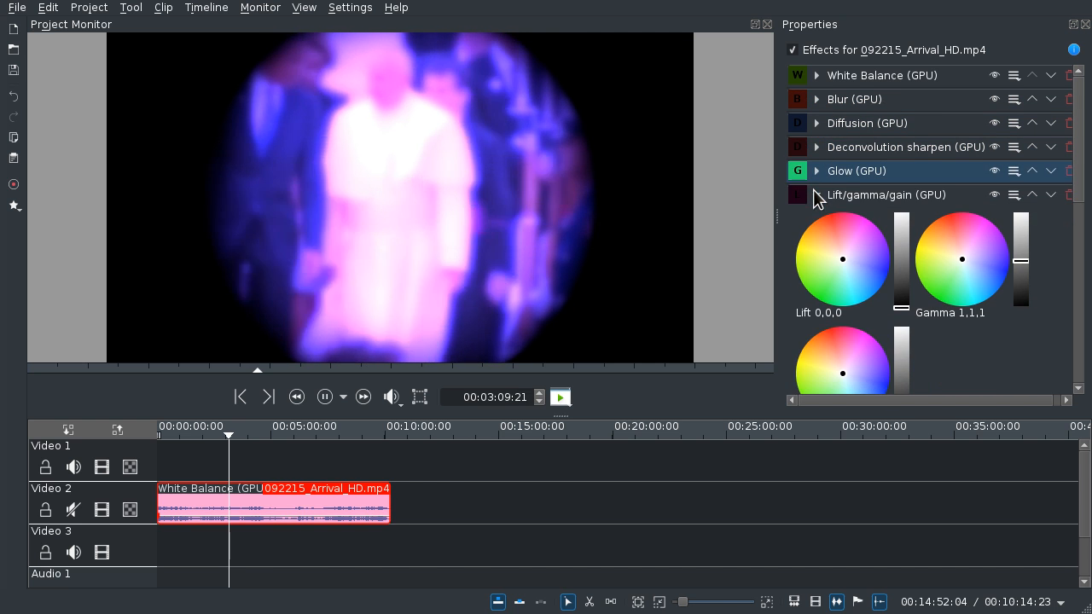
pyautogui.click(816, 194)
pyautogui.click(811, 240)
pyautogui.click(815, 267)
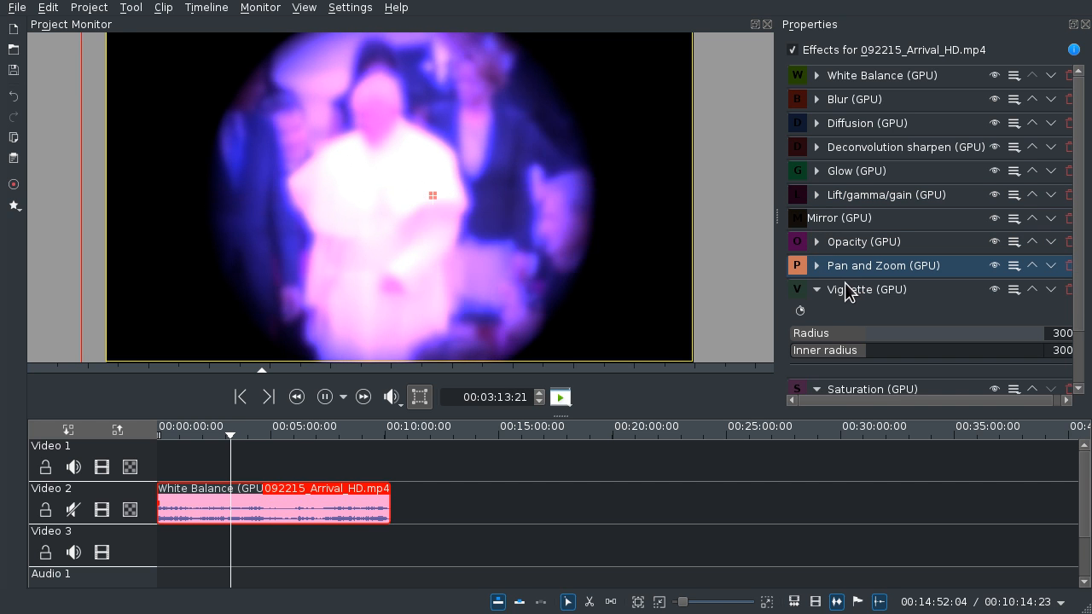
pyautogui.click(814, 291)
pyautogui.click(815, 314)
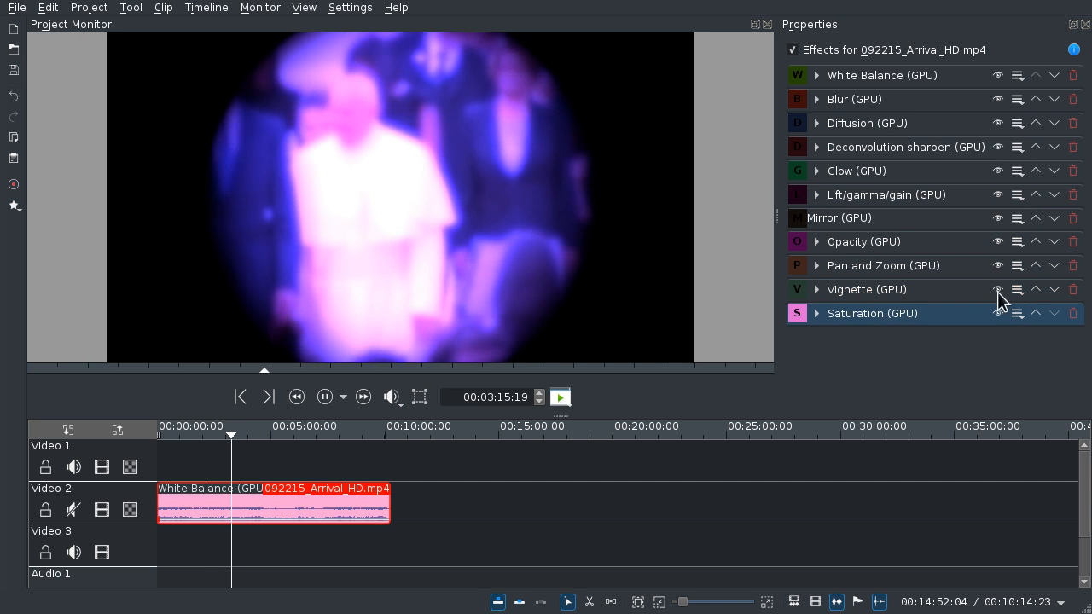
# Step: Move Vignette (GPU) up the clip's effect stack to first place, above White Balance (GPU)
pyautogui.click(1036, 290)
pyautogui.click(1038, 265)
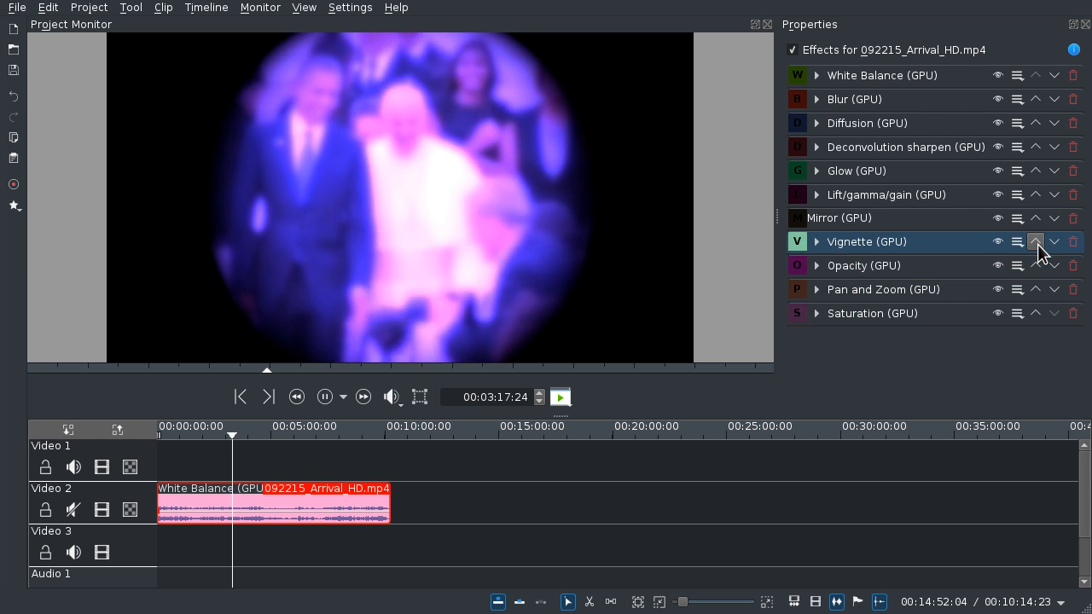
pyautogui.click(1040, 227)
pyautogui.click(1036, 220)
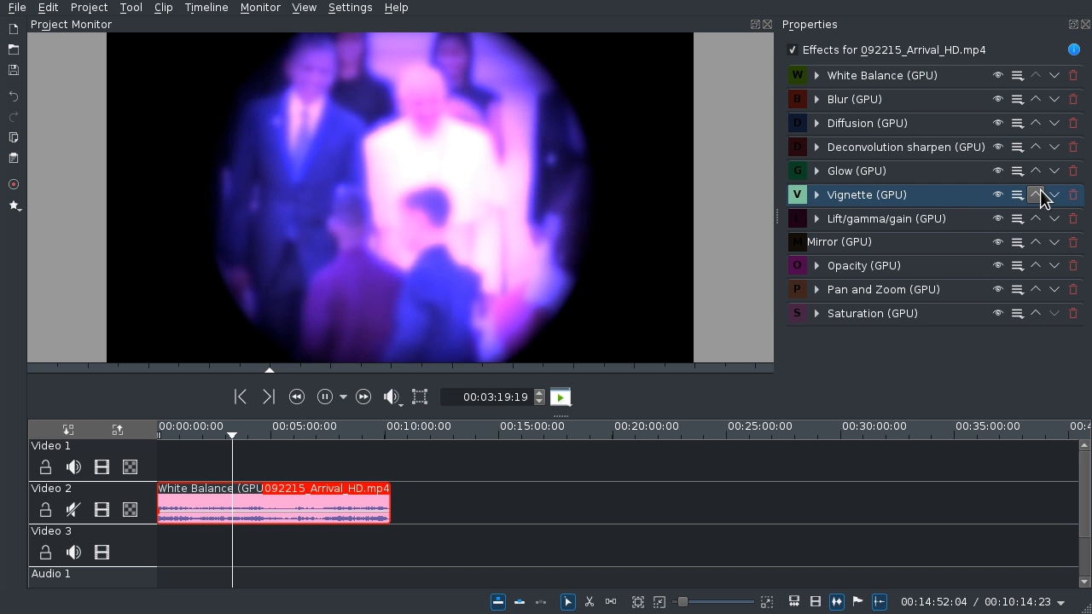
pyautogui.click(1038, 191)
pyautogui.click(1038, 166)
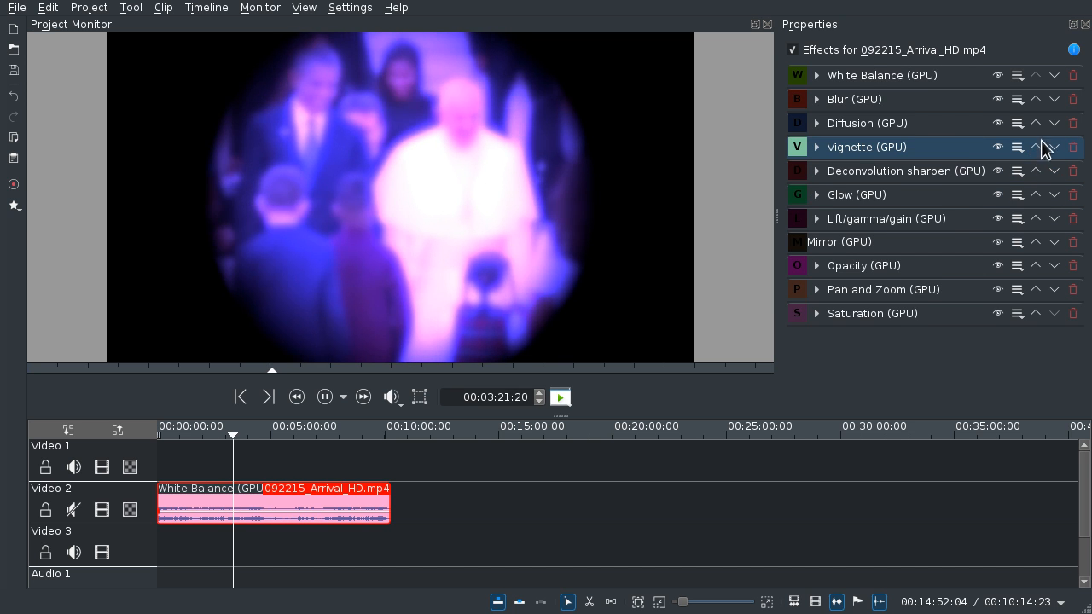
pyautogui.click(1040, 142)
pyautogui.click(1040, 119)
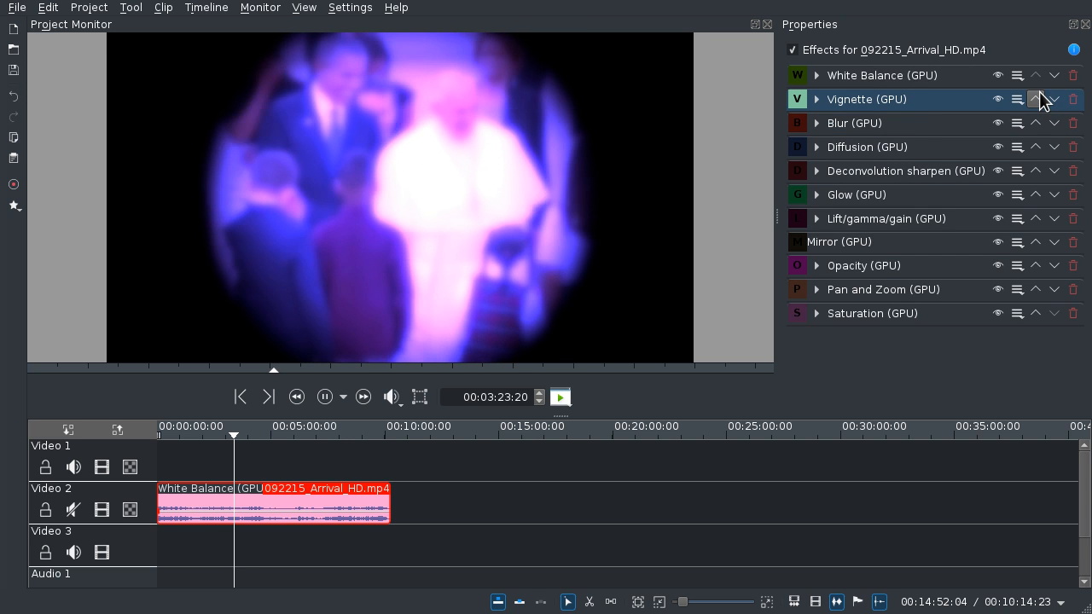
pyautogui.click(1039, 92)
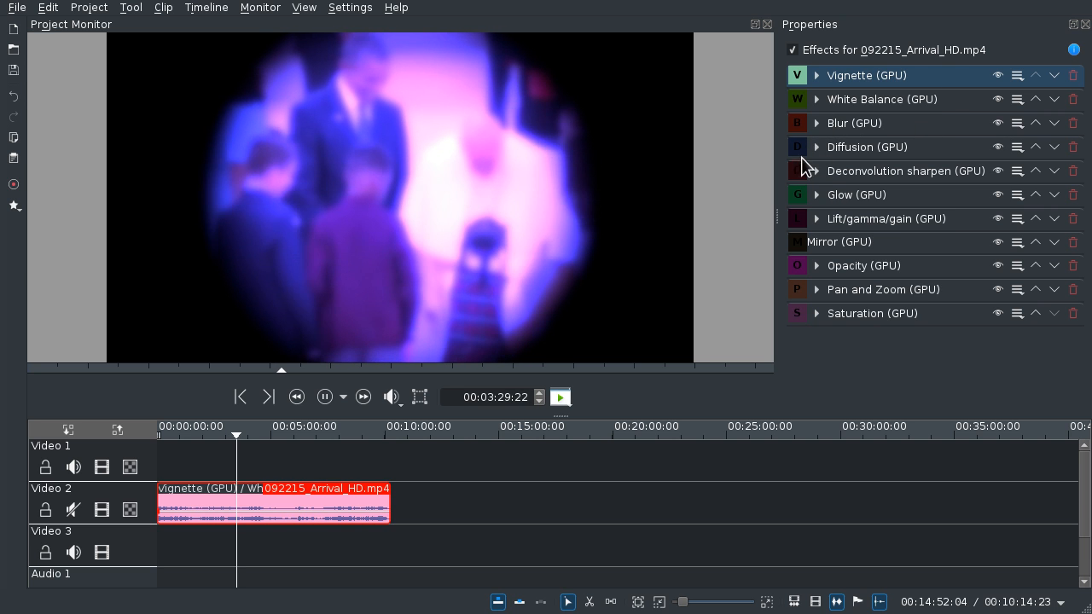
# Step: Set the Glow (GPU) effect's glow strength to 673, highlight cutoff threshold to 2 and radius to 593
pyautogui.click(818, 194)
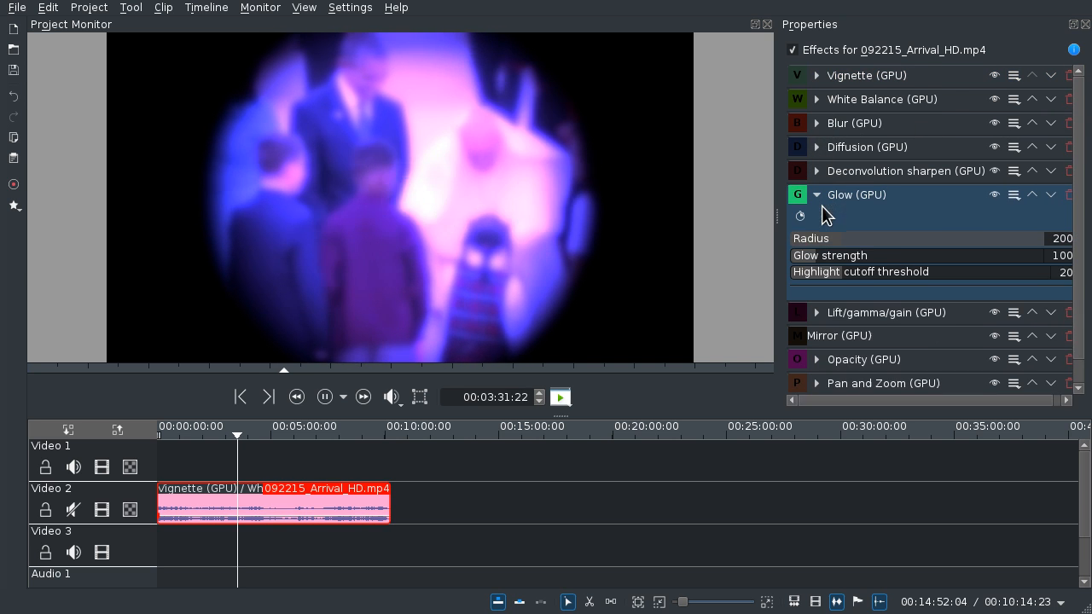
pyautogui.click(962, 257)
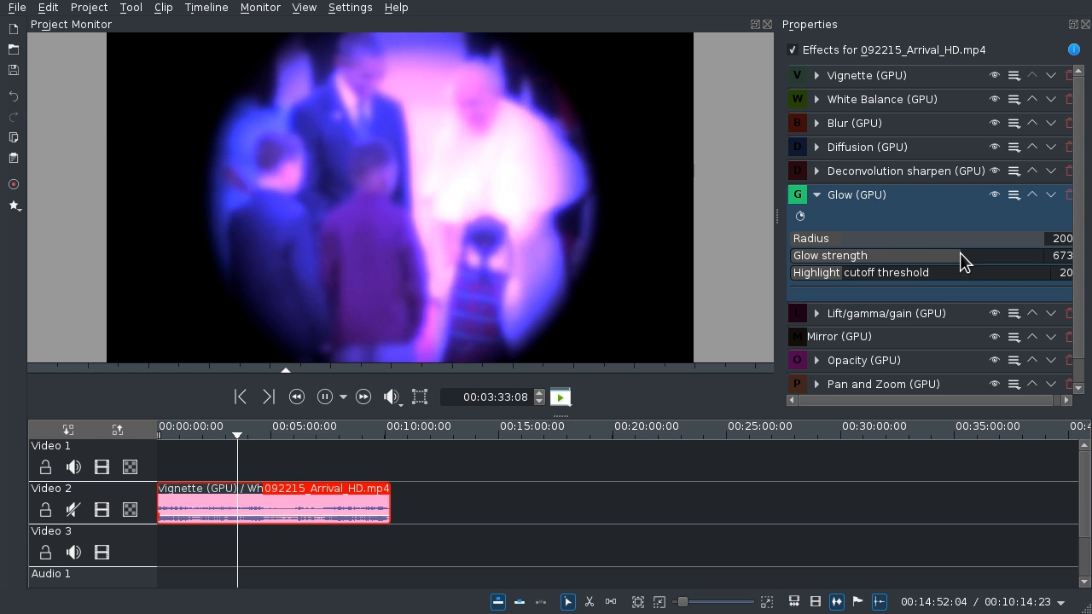
pyautogui.click(922, 278)
pyautogui.moveTo(921, 278); pyautogui.dragTo(828, 281)
pyautogui.moveTo(865, 237); pyautogui.dragTo(939, 240)
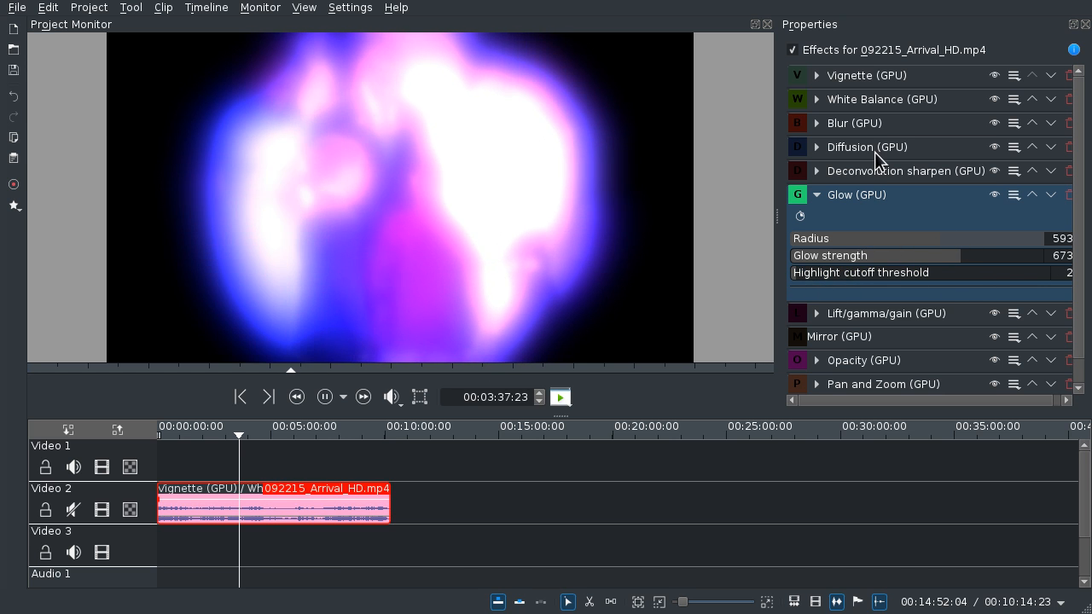
# Step: Set the Vignette (GPU) outer radius to 545 and the Blur (GPU) radius to 20
pyautogui.click(884, 79)
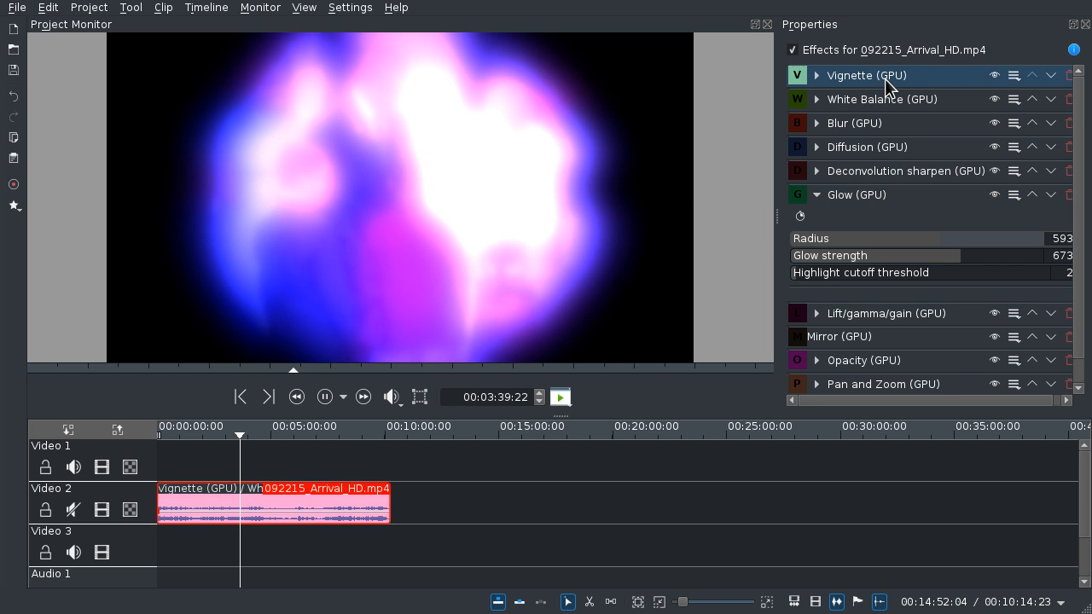
pyautogui.click(815, 75)
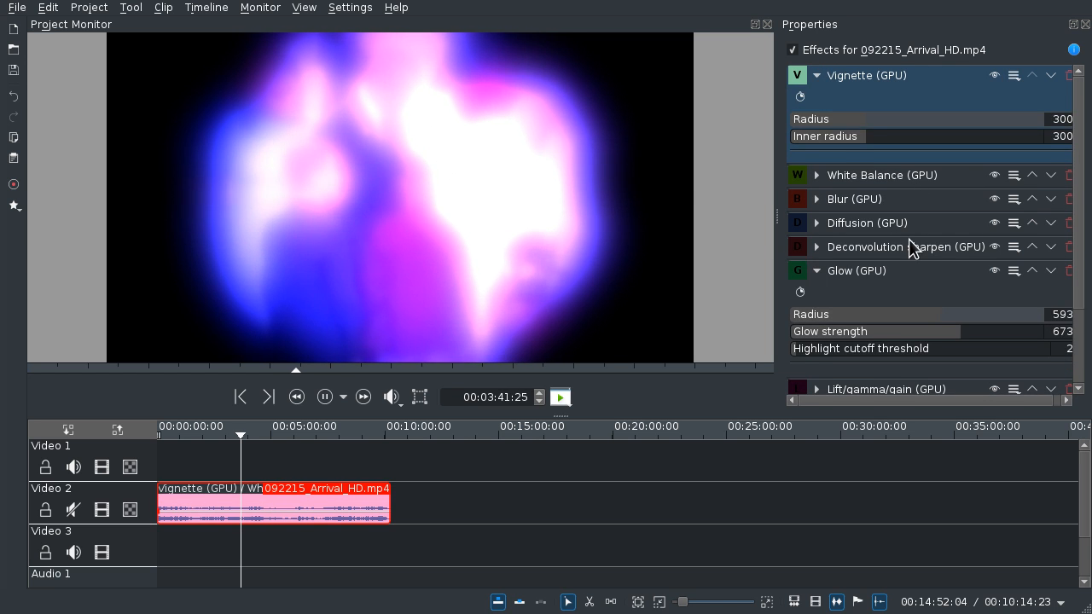
pyautogui.moveTo(823, 116); pyautogui.dragTo(885, 134)
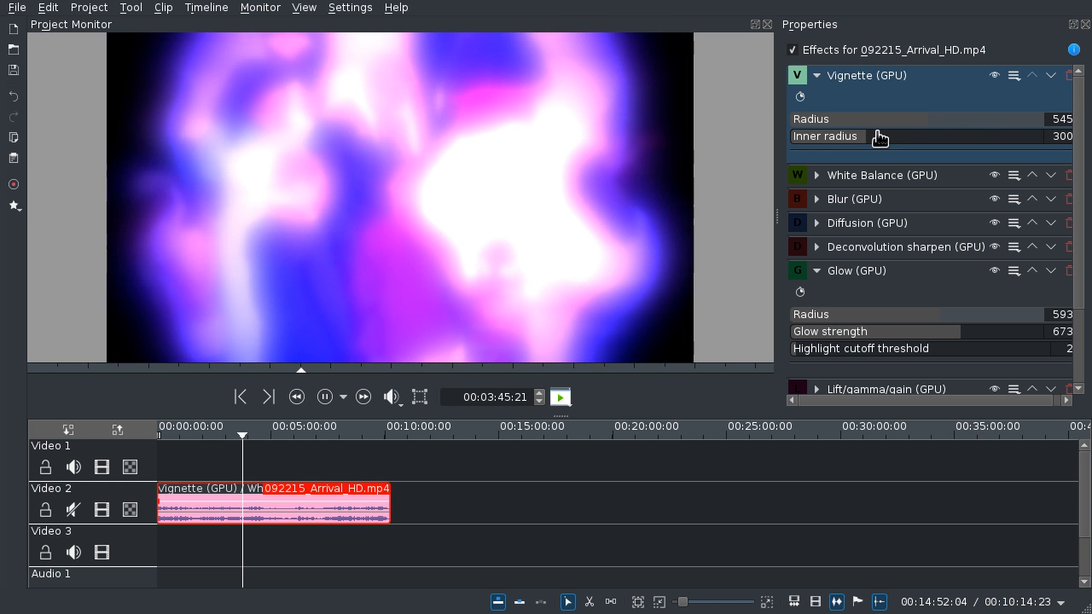
pyautogui.click(815, 199)
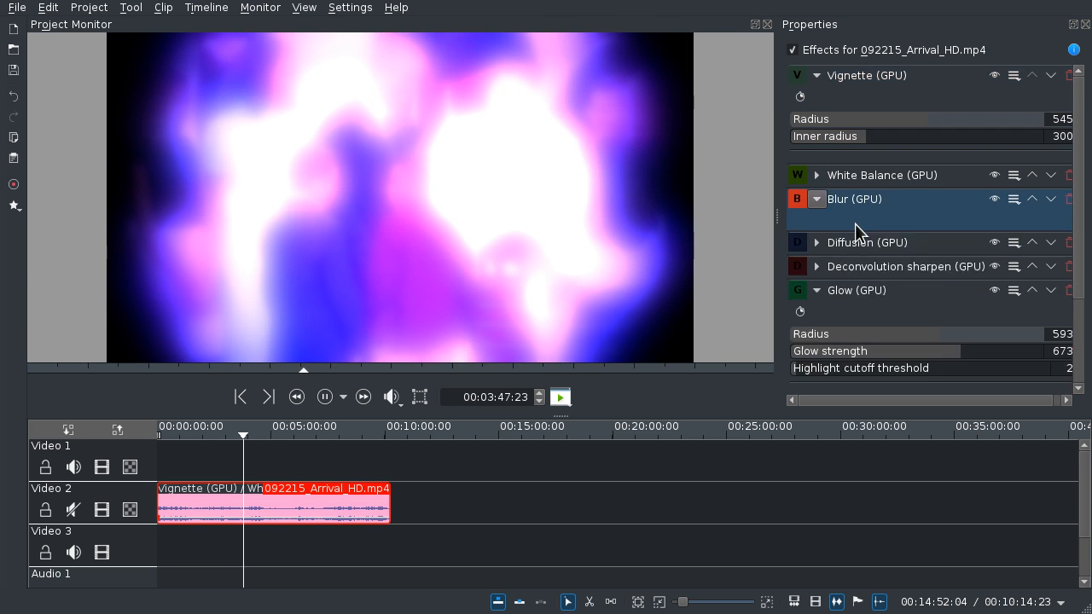
pyautogui.moveTo(818, 243); pyautogui.dragTo(797, 247)
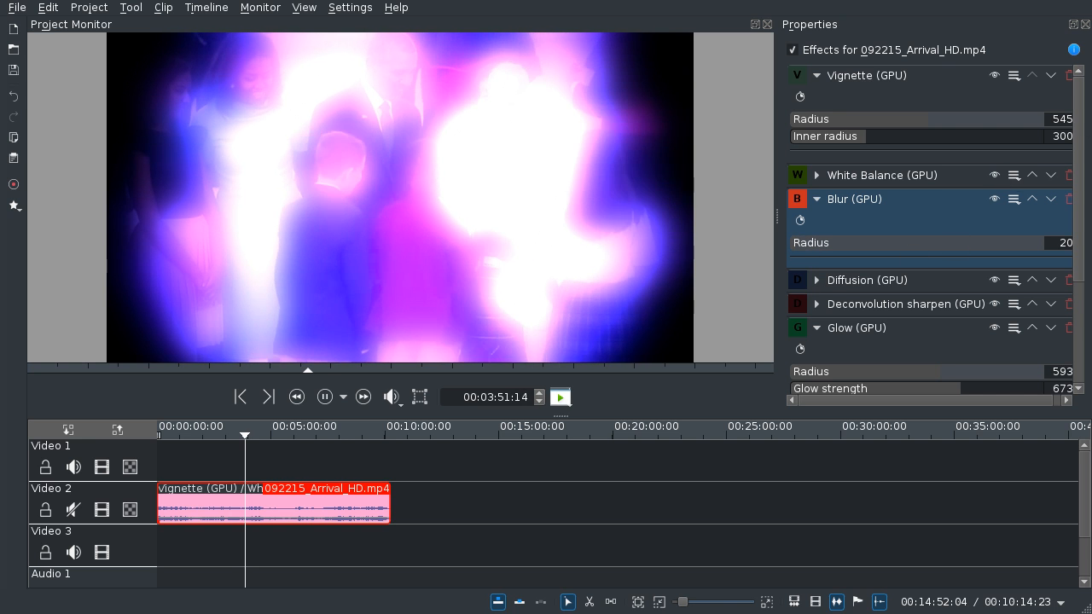
# Step: Expand the Saturation (GPU) effect and set its saturation to 522
pyautogui.scroll(-5, 1073, 159)
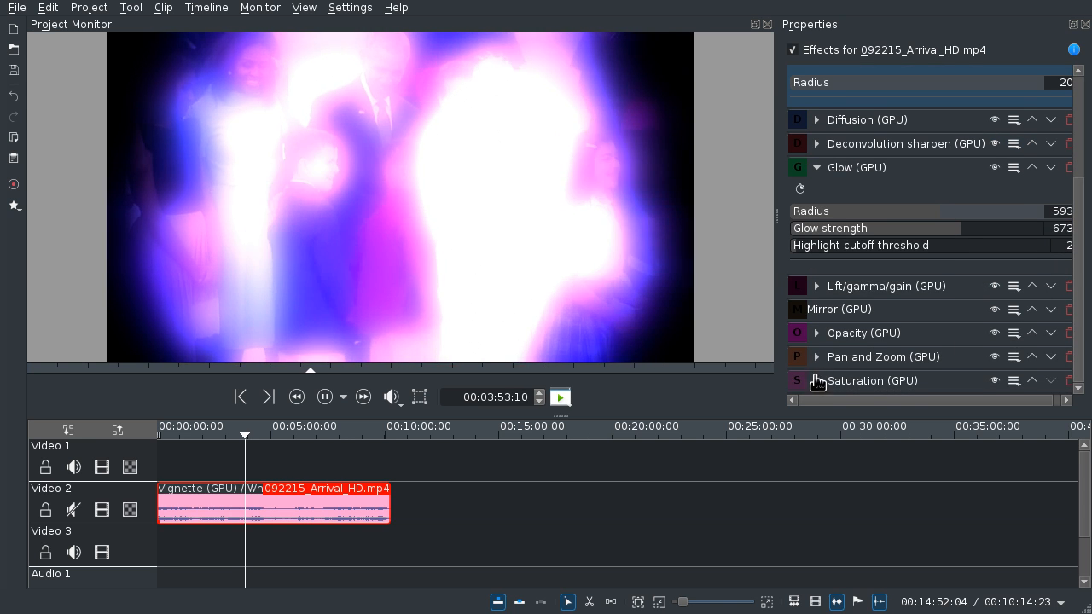
pyautogui.click(816, 380)
pyautogui.scroll(-2, 1081, 357)
pyautogui.moveTo(1063, 367); pyautogui.dragTo(981, 366)
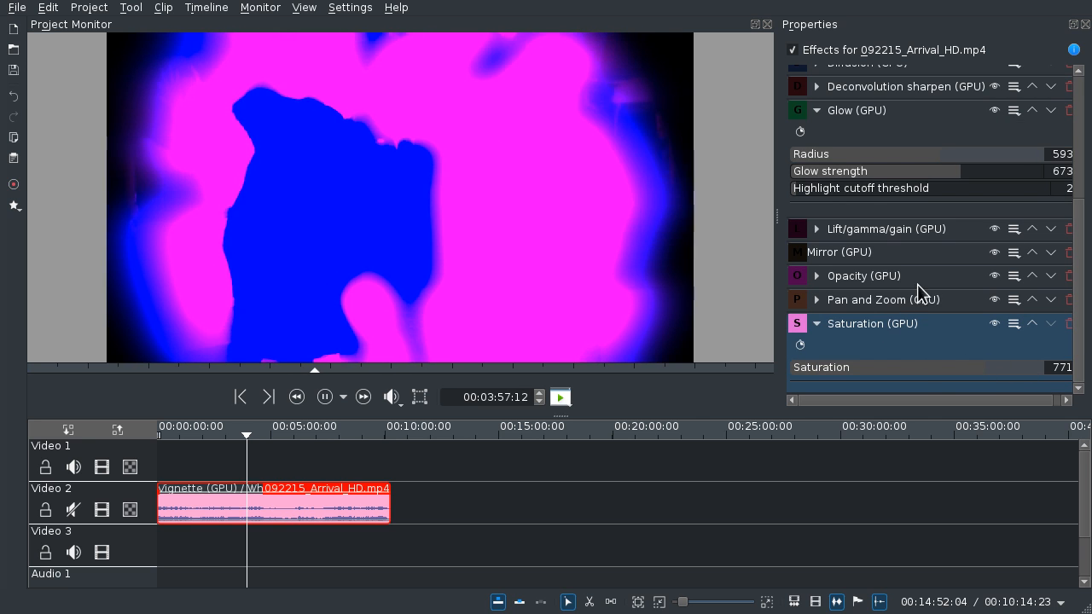
pyautogui.click(922, 369)
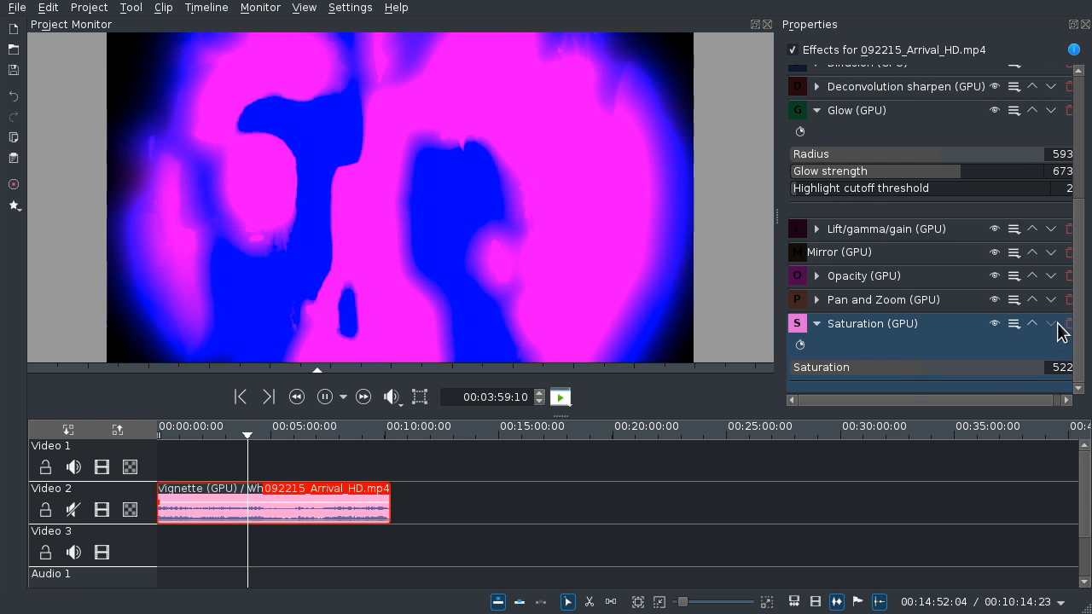
# Step: Expand the White Balance (GPU) settings and disable that effect on the clip
pyautogui.scroll(5, 1073, 341)
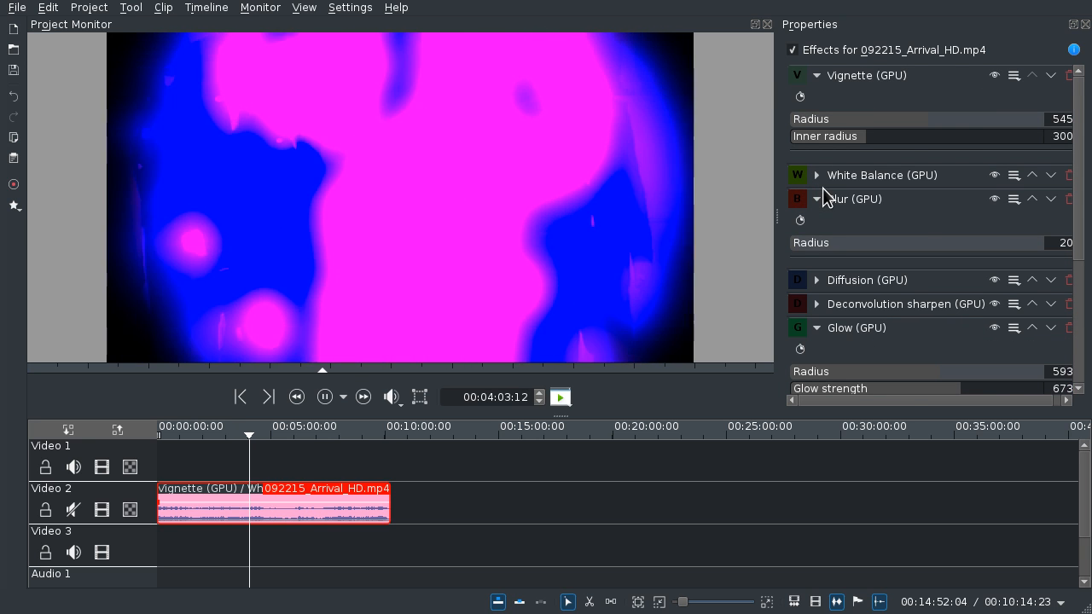
pyautogui.click(817, 175)
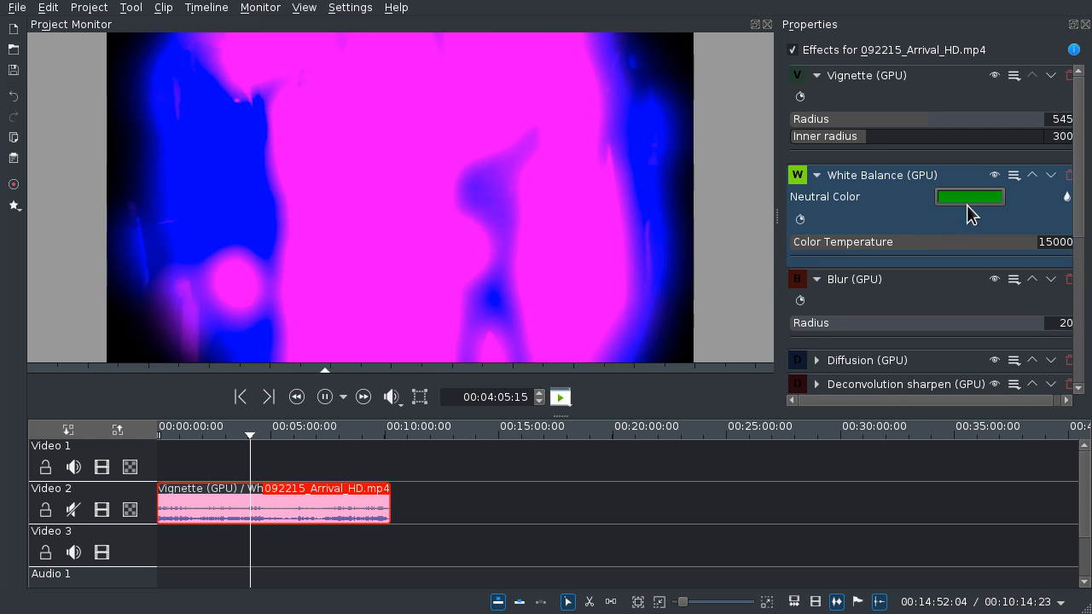
pyautogui.click(995, 176)
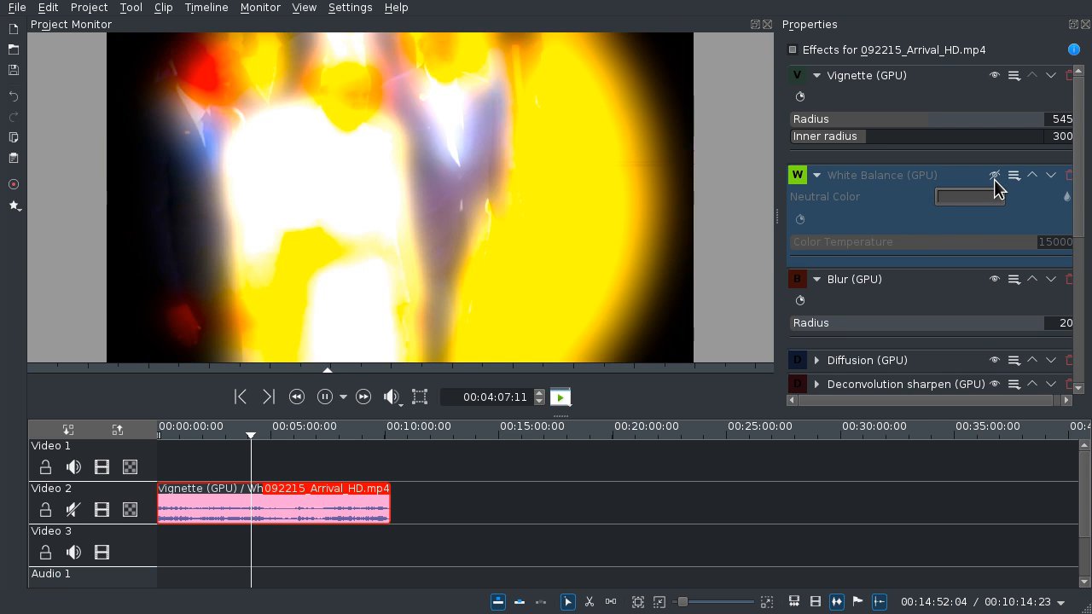